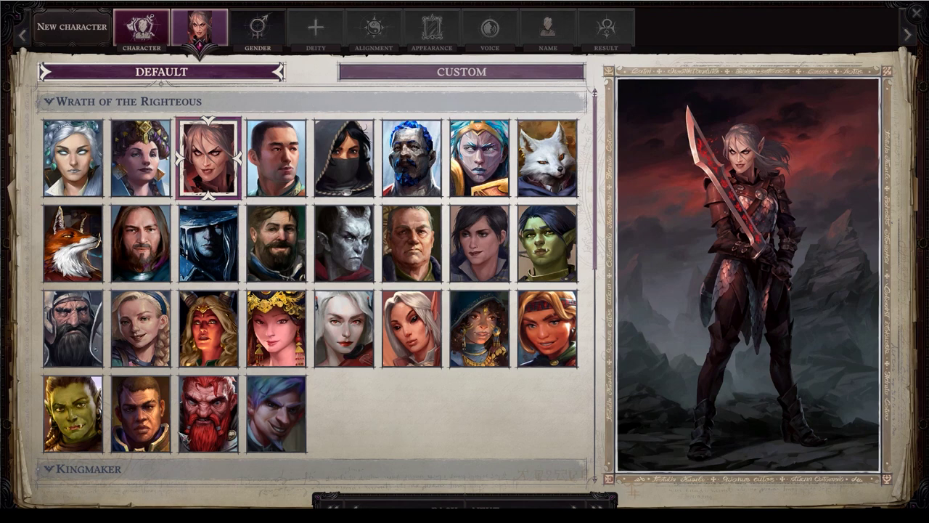
- Browse the custom portraits briefly, then return to the default portrait gallery
{"action": "left_click", "coordinate": [444, 77]}
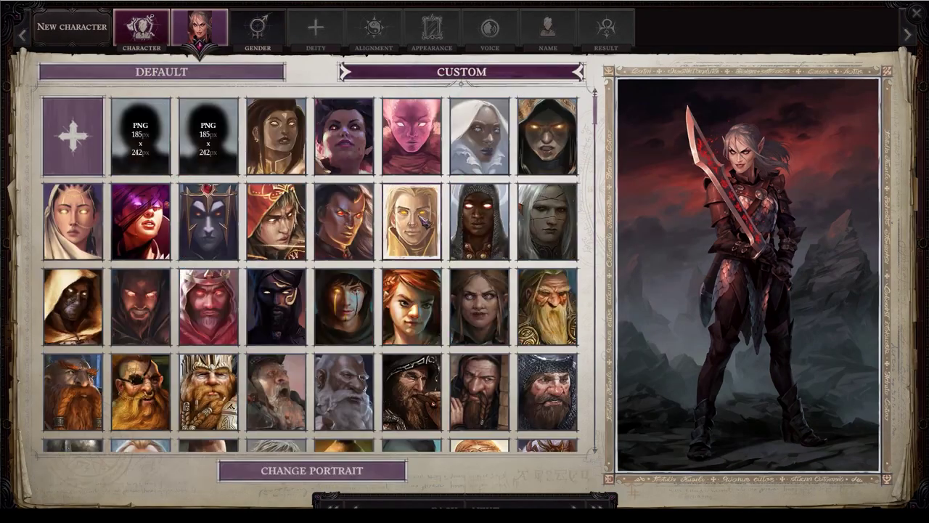
{"action": "scroll", "coordinate": [424, 220], "scroll_direction": "down", "scroll_amount": 2}
{"action": "left_click_drag", "start_coordinate": [601, 118], "coordinate": [596, 436]}
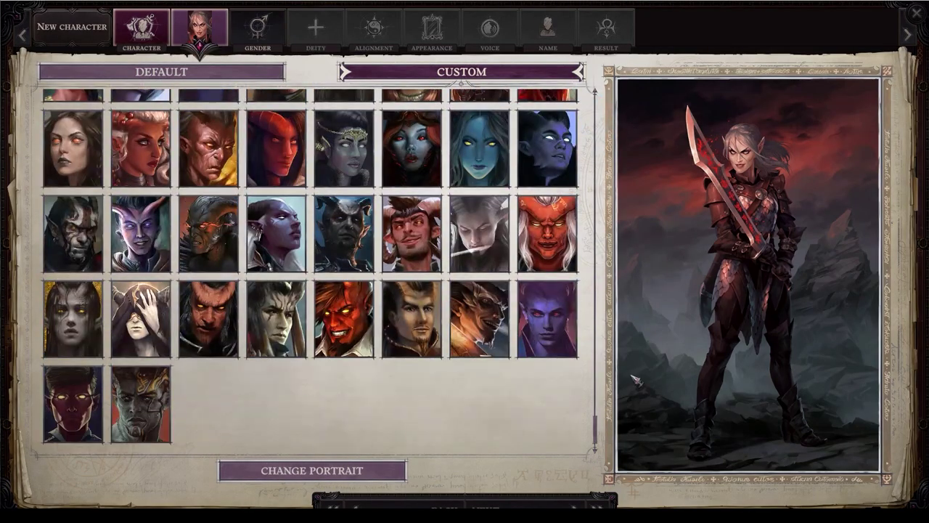
{"action": "scroll", "coordinate": [45, 437], "scroll_direction": "up", "scroll_amount": 10}
{"action": "scroll", "coordinate": [46, 438], "scroll_direction": "up", "scroll_amount": 5}
{"action": "left_click", "coordinate": [182, 74]}
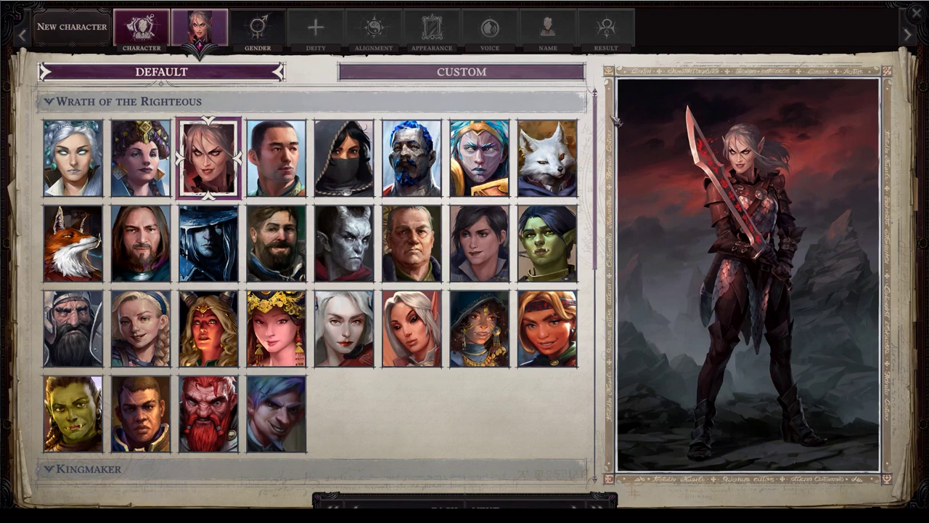
- Scroll the default portraits down to Kingmaker and back, then show the CUSTOM collection
{"action": "scroll", "coordinate": [602, 138], "scroll_direction": "down", "scroll_amount": 5}
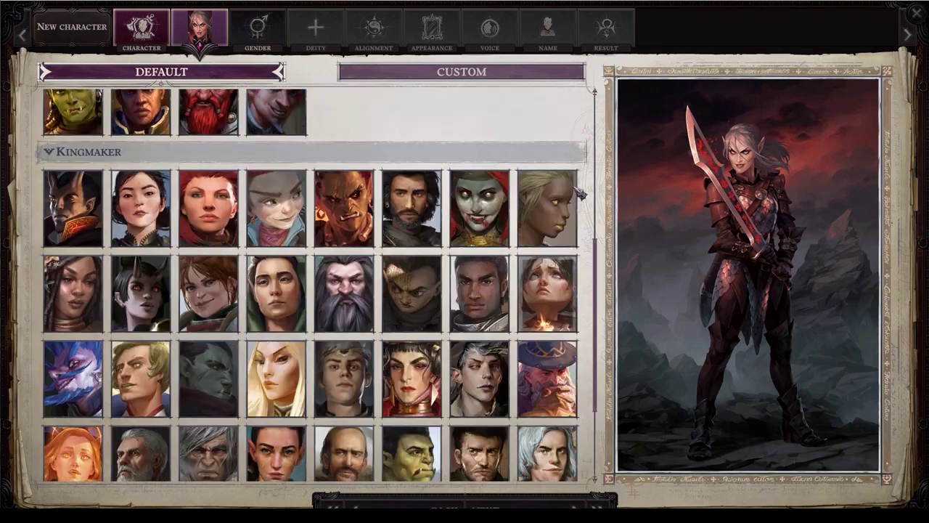
{"action": "scroll", "coordinate": [579, 192], "scroll_direction": "up", "scroll_amount": 10}
{"action": "left_click", "coordinate": [461, 71]}
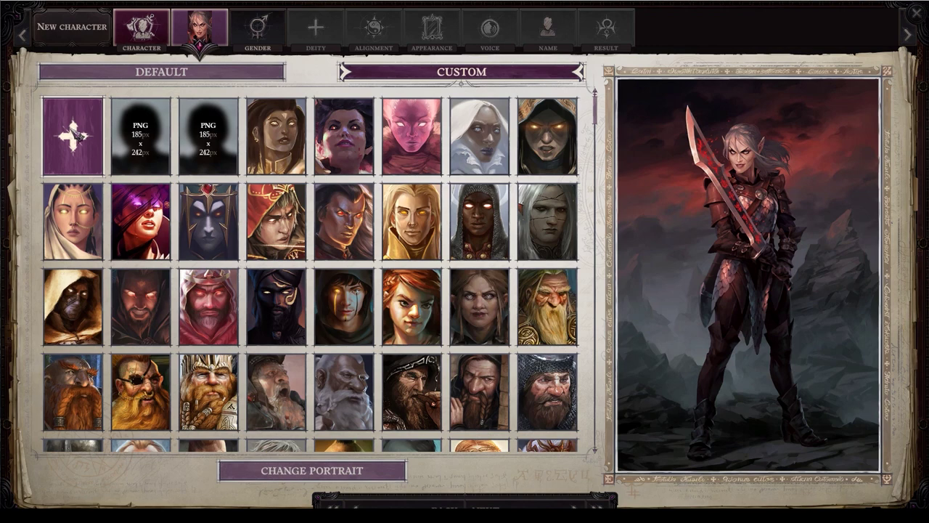
- Open custom portrait folder 0003 from the + tile and centre its Explorer window
{"action": "left_click", "coordinate": [75, 136]}
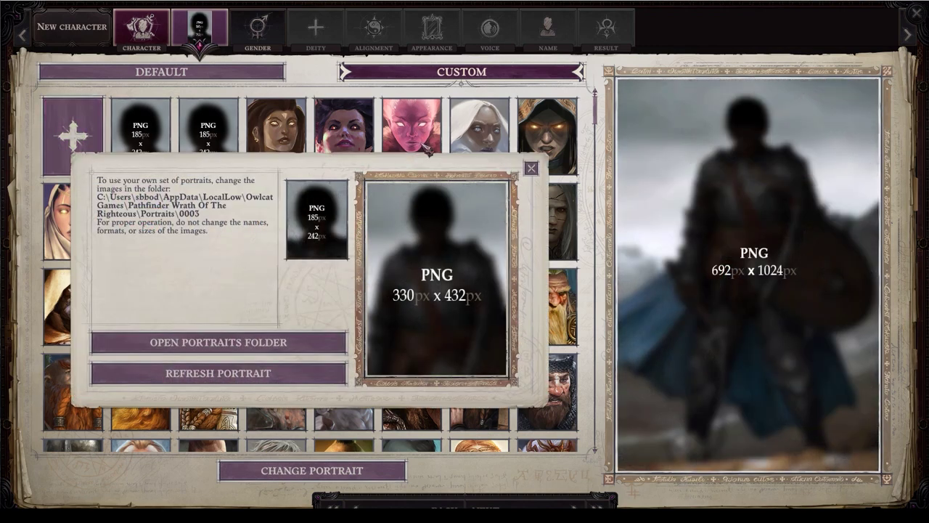
{"action": "left_click", "coordinate": [198, 351]}
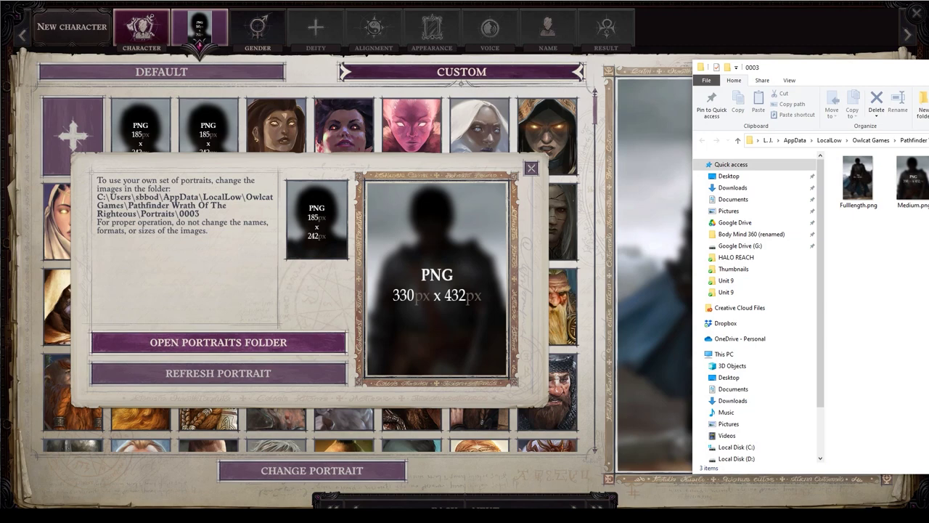
{"action": "left_click_drag", "start_coordinate": [900, 66], "coordinate": [480, 85]}
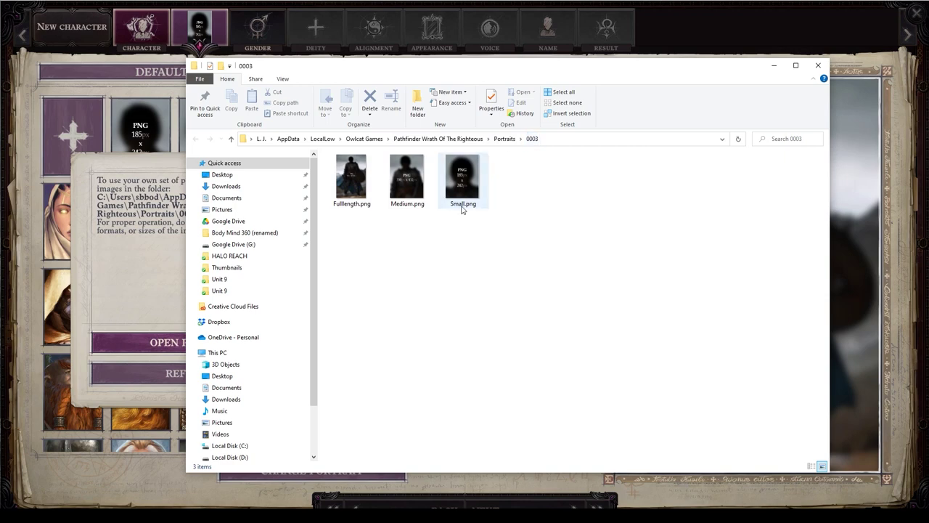
{"action": "mouse_move", "coordinate": [248, 305]}
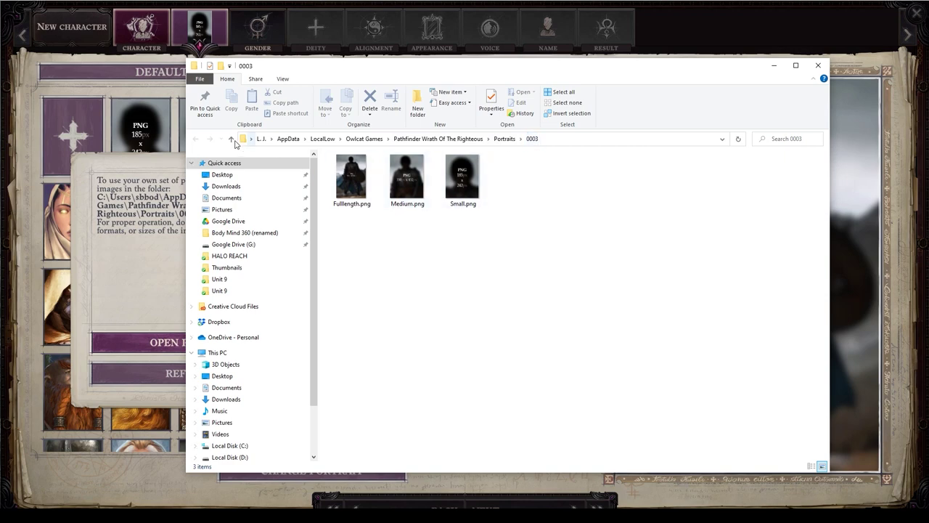
- Go up to the 379-item Portraits folder, scroll its contents, and select its path text
{"action": "left_click", "coordinate": [231, 140]}
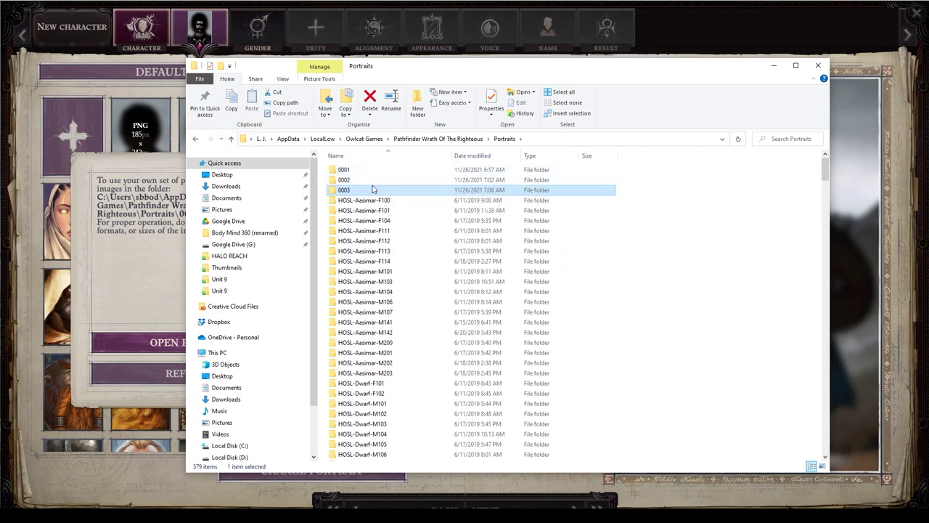
{"action": "scroll", "coordinate": [381, 203], "scroll_direction": "down", "scroll_amount": 3}
{"action": "scroll", "coordinate": [394, 211], "scroll_direction": "down", "scroll_amount": 4}
{"action": "scroll", "coordinate": [394, 211], "scroll_direction": "down", "scroll_amount": 3}
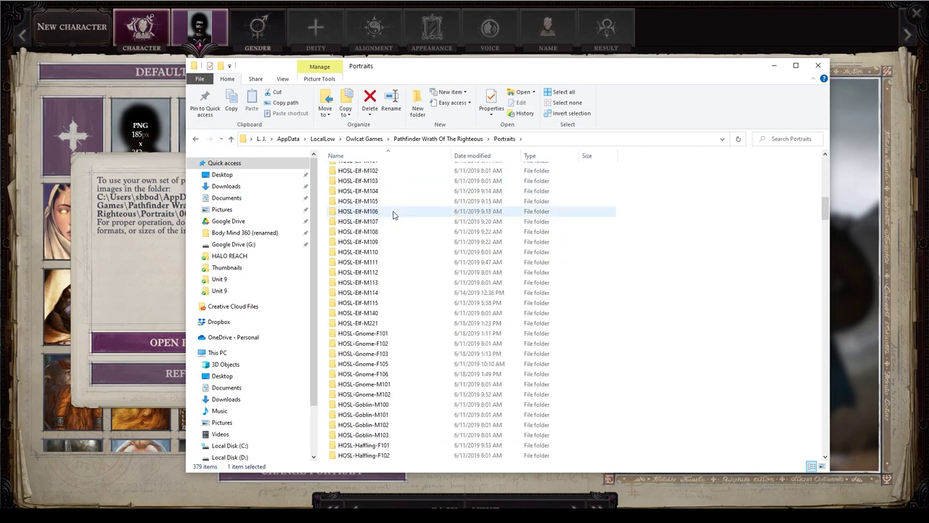
{"action": "scroll", "coordinate": [394, 211], "scroll_direction": "down", "scroll_amount": 5}
{"action": "scroll", "coordinate": [395, 214], "scroll_direction": "up", "scroll_amount": 5}
{"action": "scroll", "coordinate": [396, 217], "scroll_direction": "up", "scroll_amount": 7}
{"action": "scroll", "coordinate": [397, 216], "scroll_direction": "up", "scroll_amount": 3}
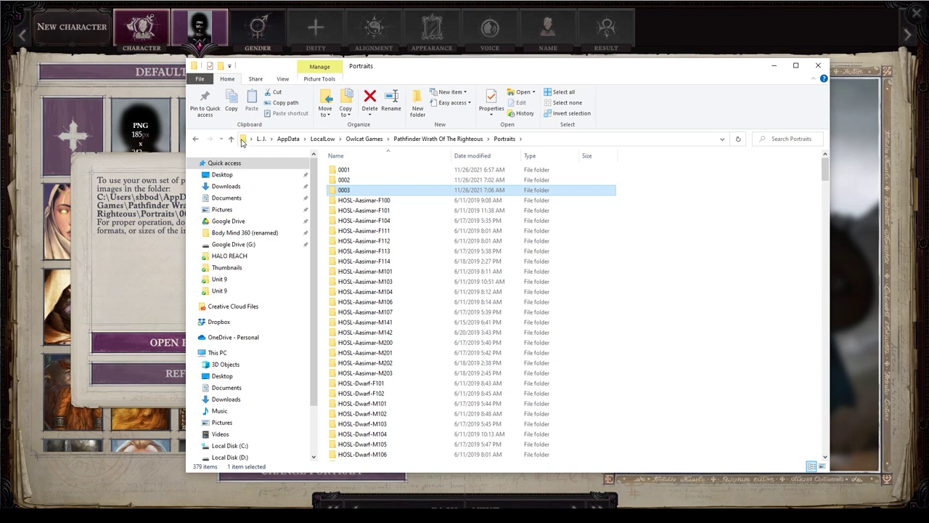
{"action": "left_click", "coordinate": [244, 140]}
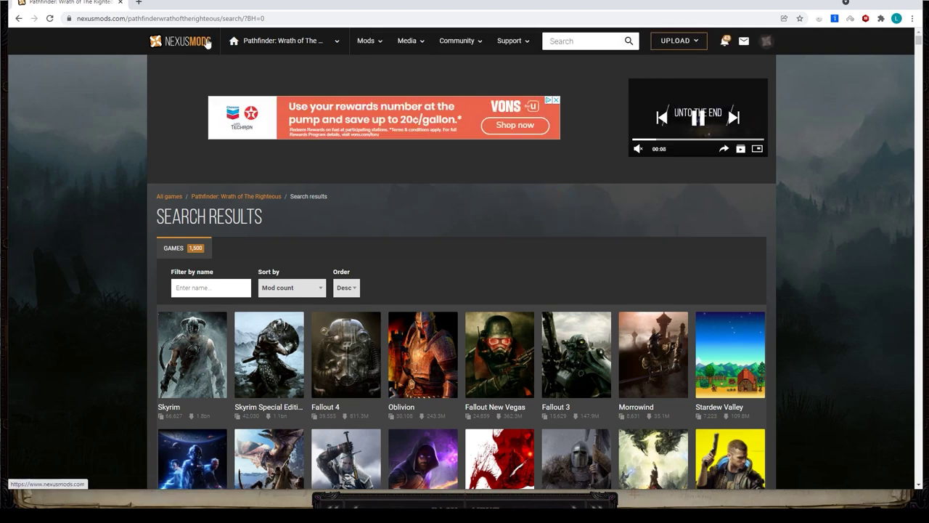
{"action": "left_click", "coordinate": [769, 41]}
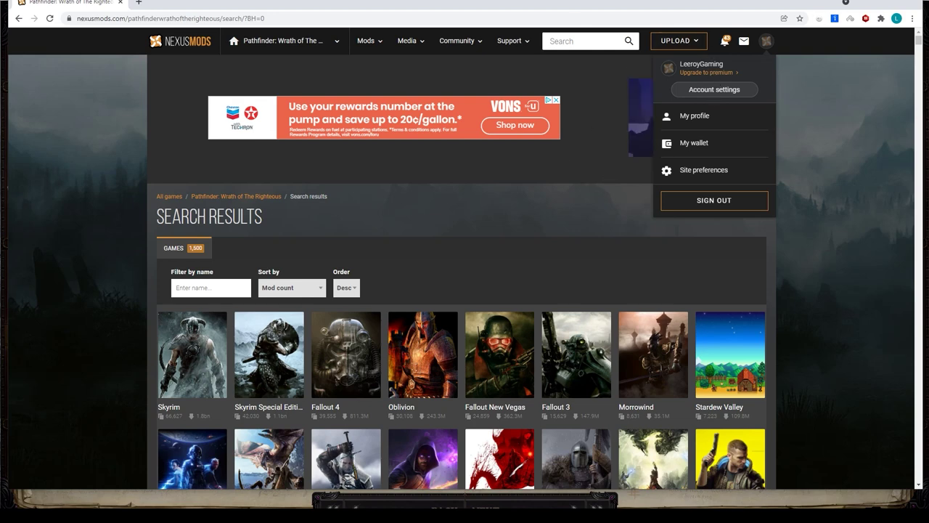
{"action": "left_click", "coordinate": [491, 164]}
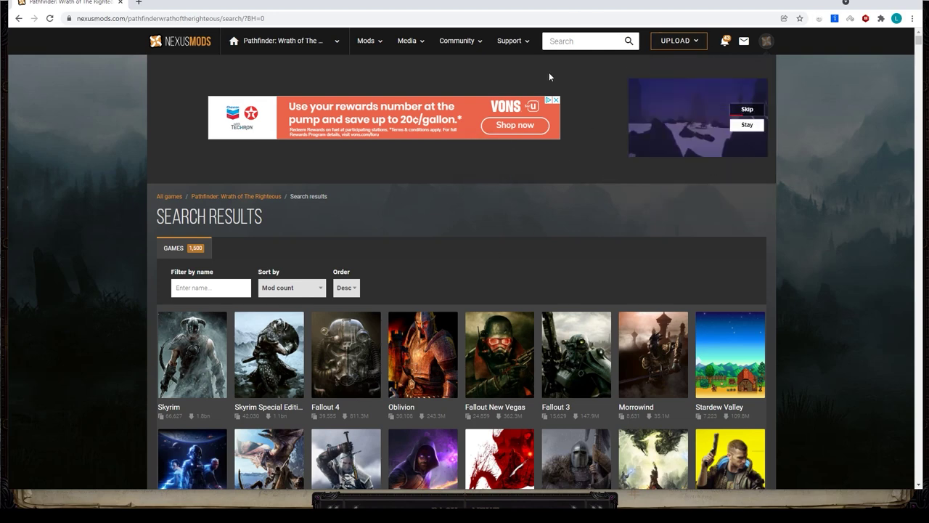
- Switch the Nexus Mods site search category from MODS to GAMES
{"action": "left_click", "coordinate": [572, 41]}
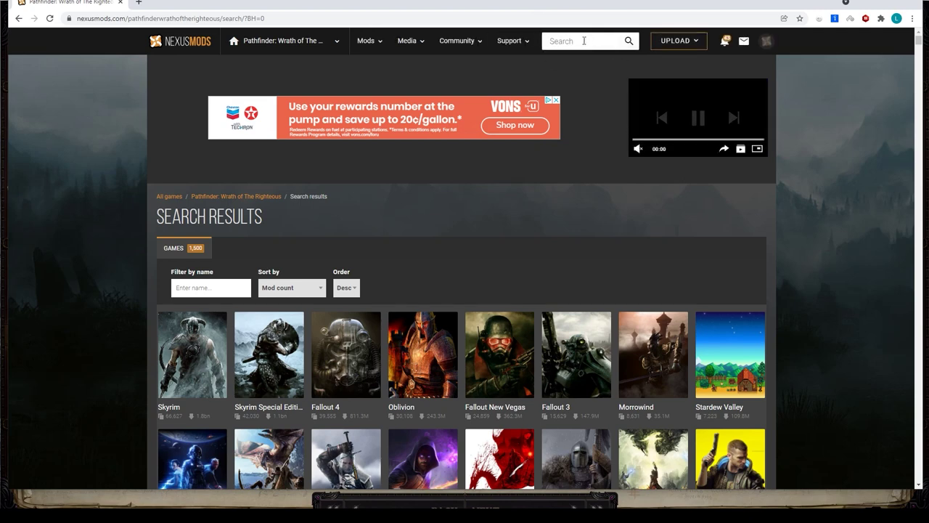
{"action": "left_click", "coordinate": [586, 40]}
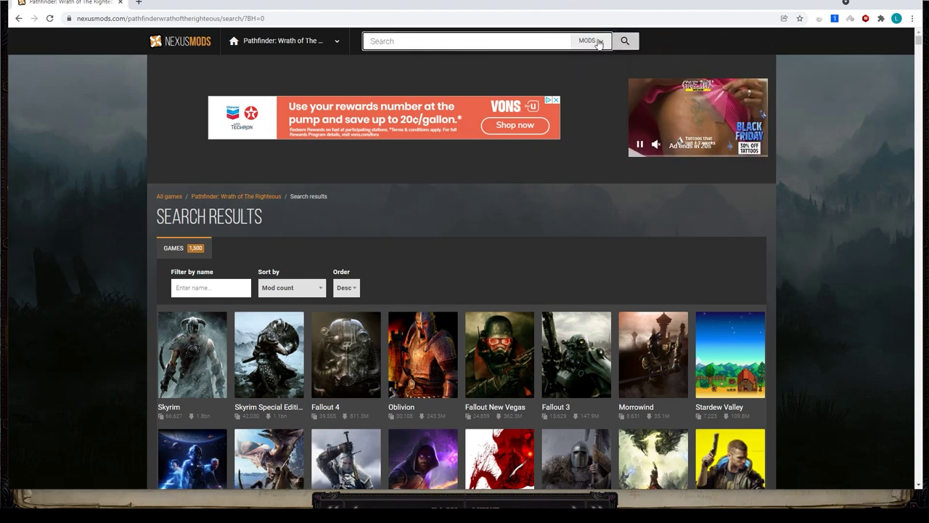
{"action": "left_click", "coordinate": [590, 41]}
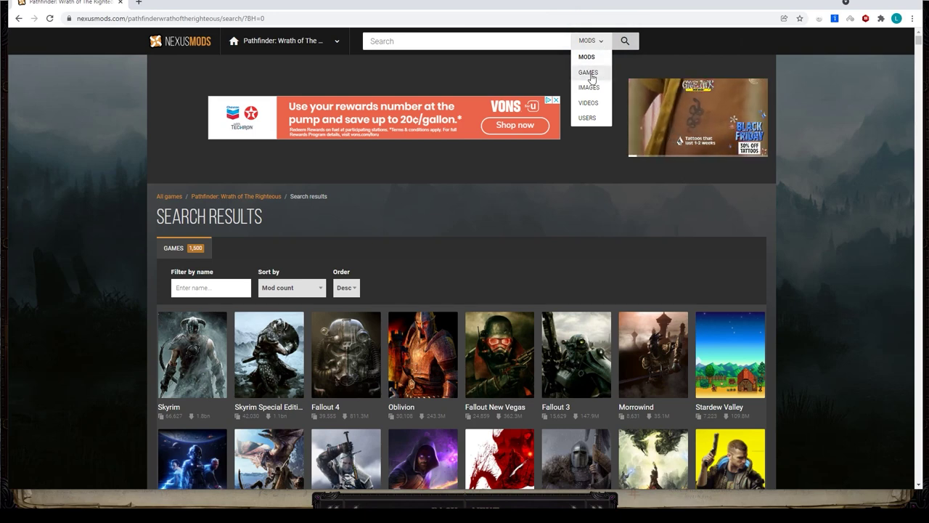
{"action": "left_click", "coordinate": [590, 73]}
- Search games for 'pathfinder' and open the Wrath of the Righteous game page
{"action": "left_click", "coordinate": [418, 45]}
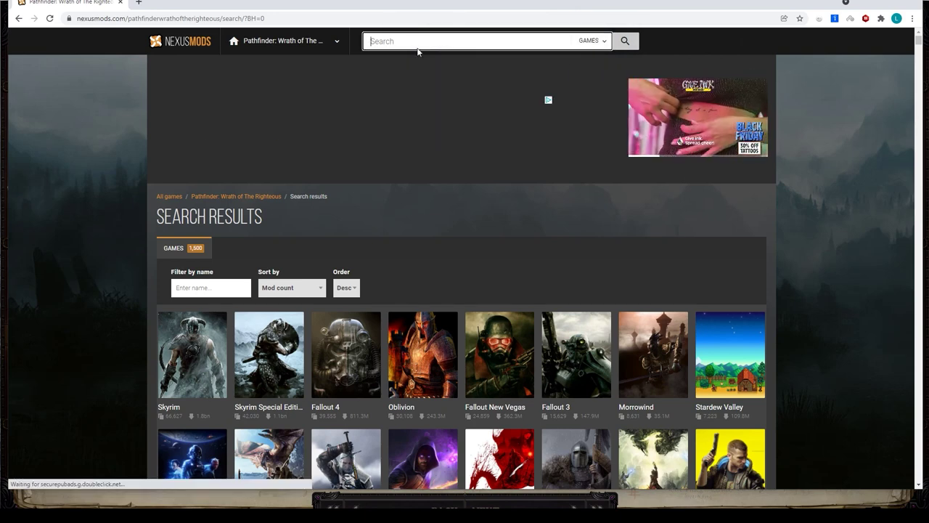
{"action": "type", "text": "pathfin"}
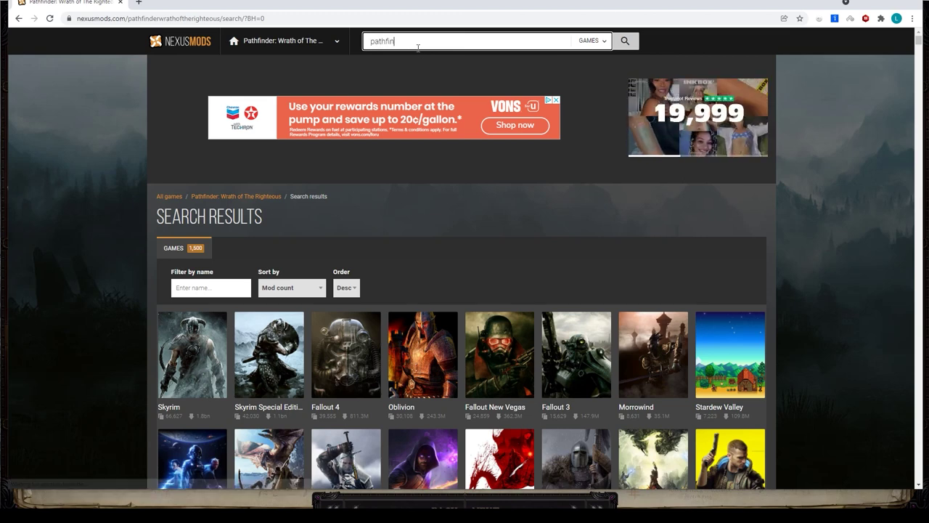
{"action": "type", "text": "der"}
{"action": "key", "text": "Return"}
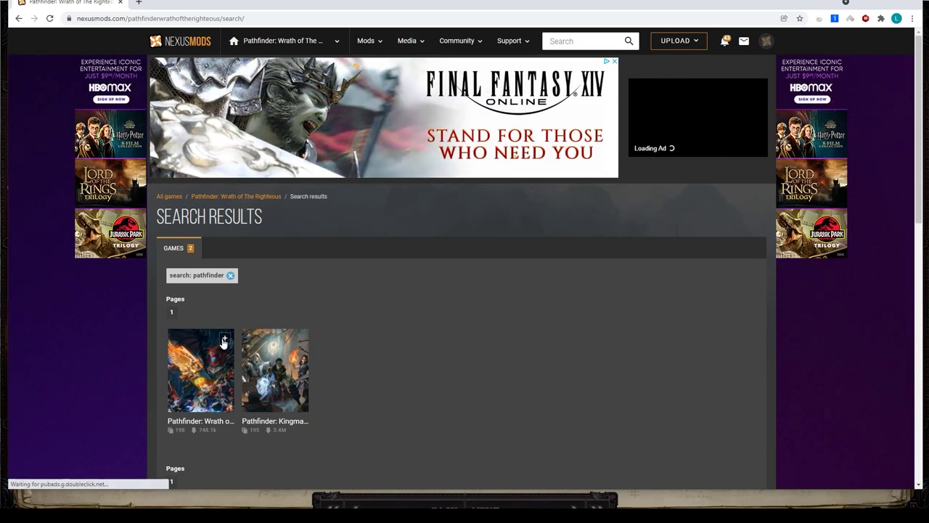
{"action": "left_click", "coordinate": [198, 374]}
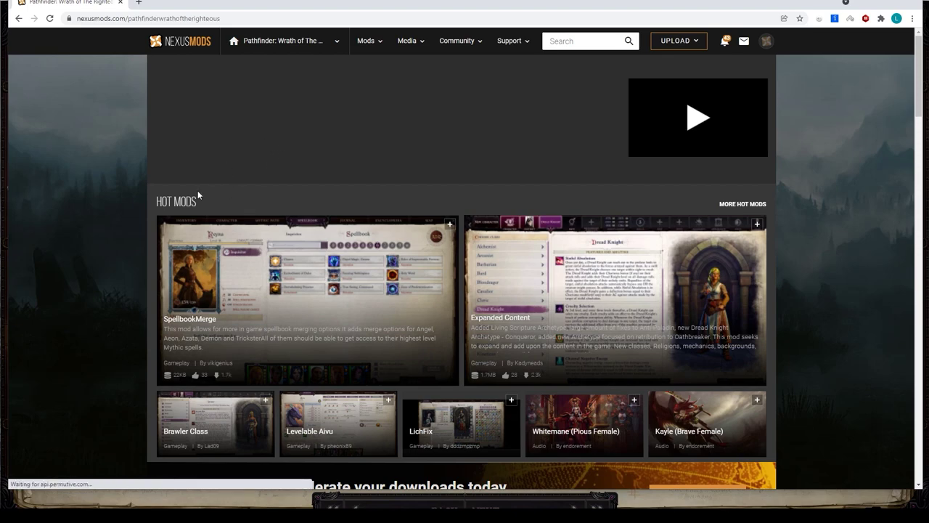
- Scroll down to More Mods and list the POPULAR (ALL TIME) mods
{"action": "scroll", "coordinate": [446, 193], "scroll_direction": "down", "scroll_amount": 5}
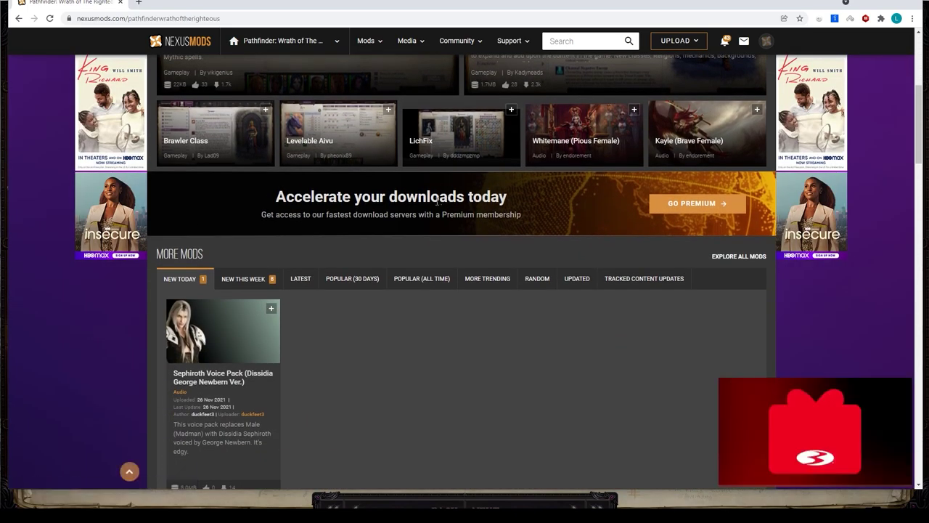
{"action": "scroll", "coordinate": [434, 203], "scroll_direction": "down", "scroll_amount": 4}
{"action": "scroll", "coordinate": [432, 200], "scroll_direction": "down", "scroll_amount": 2}
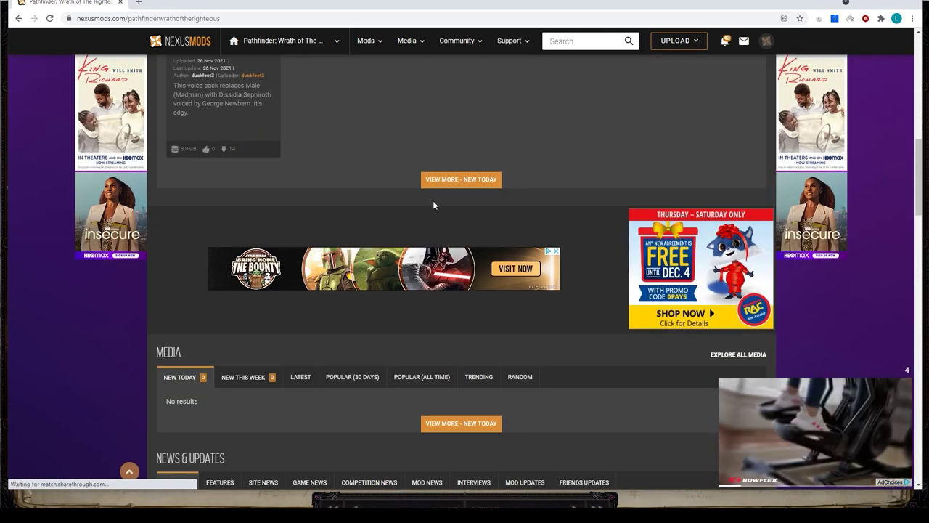
{"action": "scroll", "coordinate": [431, 203], "scroll_direction": "down", "scroll_amount": 3}
{"action": "scroll", "coordinate": [429, 210], "scroll_direction": "down", "scroll_amount": 2}
{"action": "scroll", "coordinate": [425, 207], "scroll_direction": "up", "scroll_amount": 3}
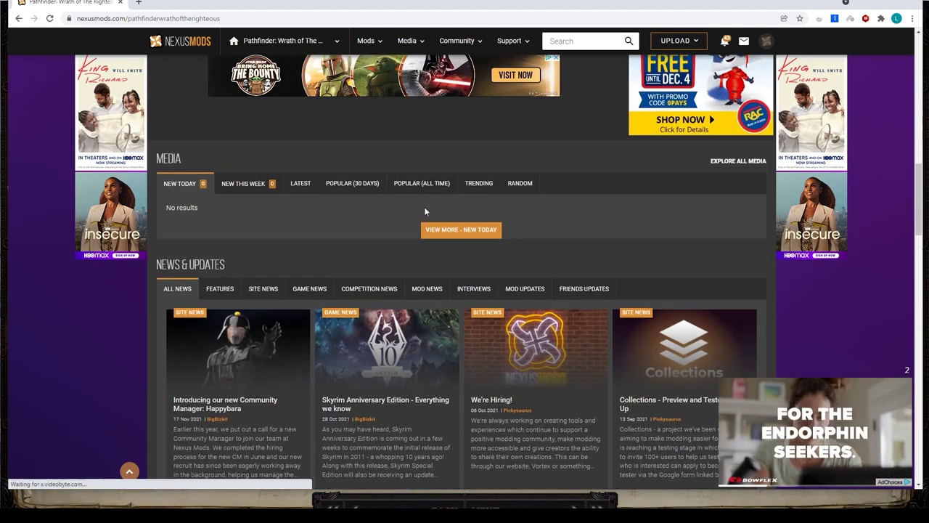
{"action": "scroll", "coordinate": [423, 210], "scroll_direction": "up", "scroll_amount": 3}
{"action": "scroll", "coordinate": [392, 240], "scroll_direction": "up", "scroll_amount": 5}
{"action": "scroll", "coordinate": [368, 267], "scroll_direction": "up", "scroll_amount": 3}
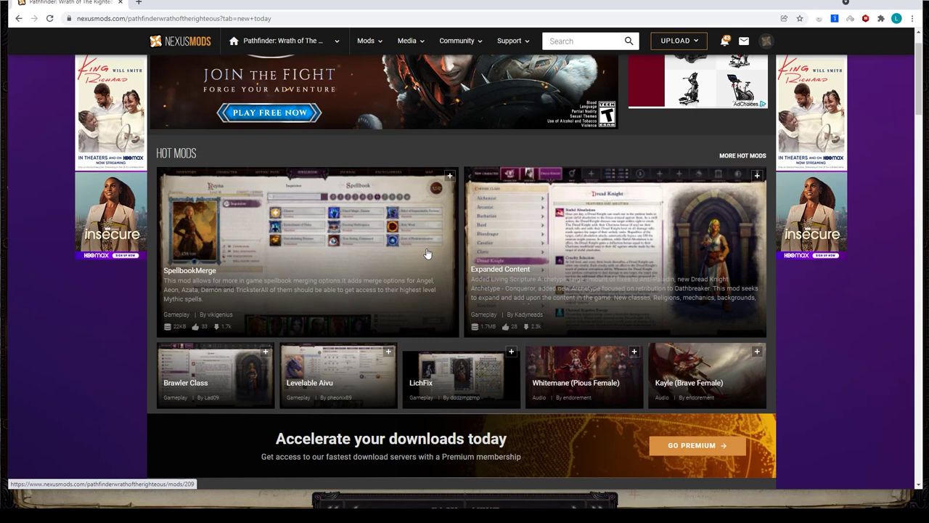
{"action": "scroll", "coordinate": [404, 208], "scroll_direction": "down", "scroll_amount": 1}
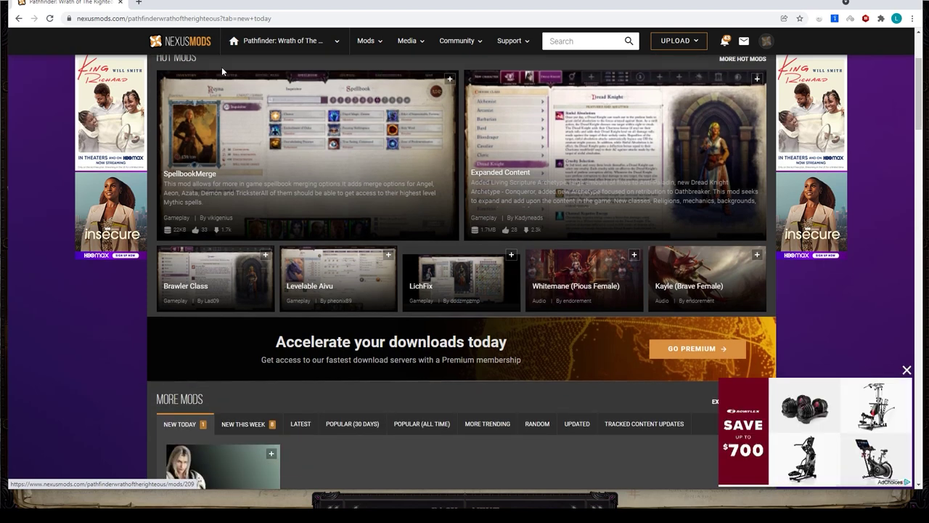
{"action": "scroll", "coordinate": [240, 239], "scroll_direction": "down", "scroll_amount": 2}
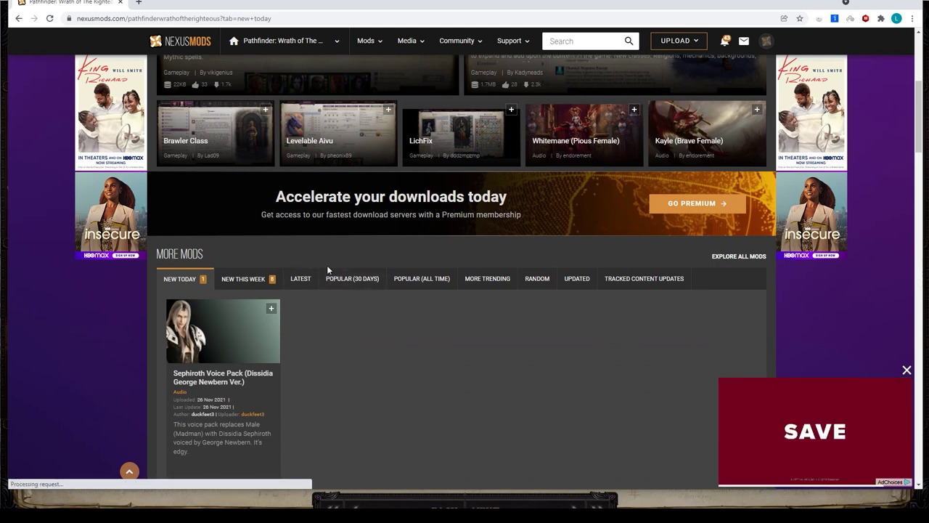
{"action": "left_click", "coordinate": [418, 280]}
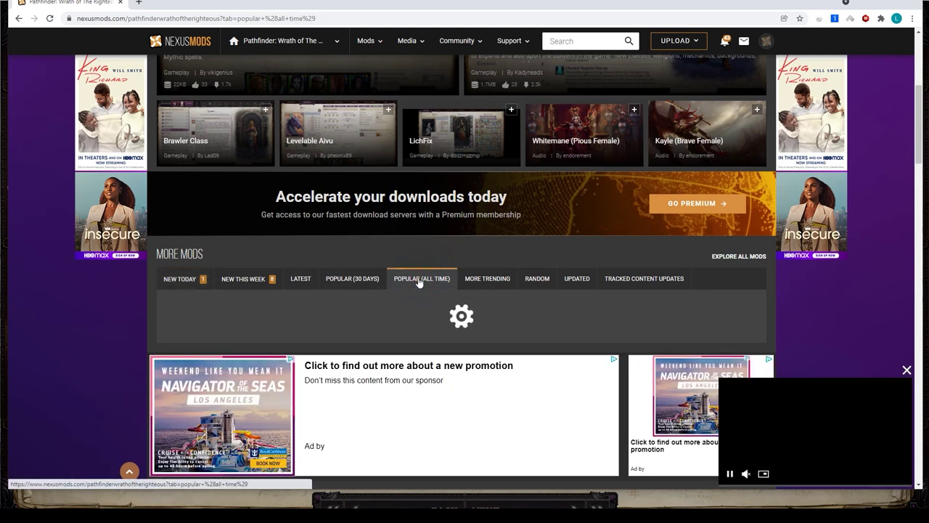
- Look over the popular mods, led by Toy Box, and open the Portraits category
{"action": "scroll", "coordinate": [373, 227], "scroll_direction": "down", "scroll_amount": 2}
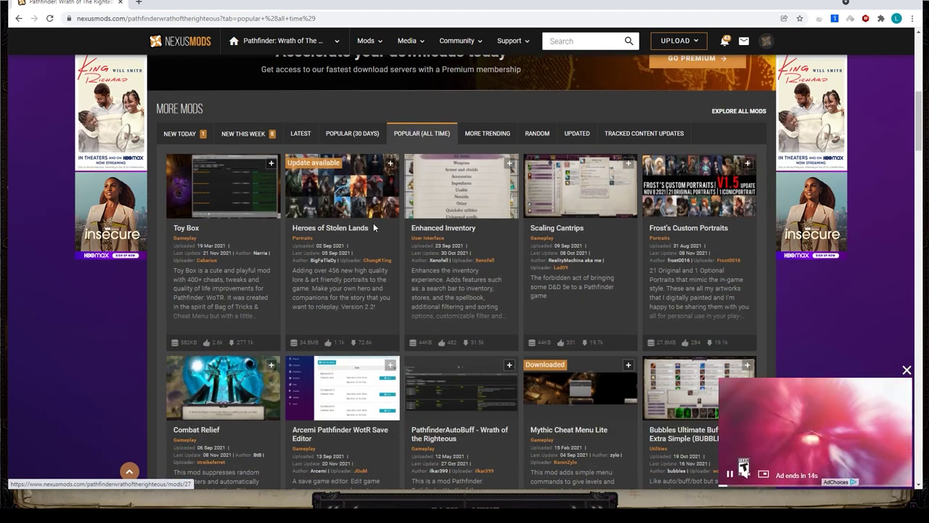
{"action": "scroll", "coordinate": [371, 228], "scroll_direction": "up", "scroll_amount": 1}
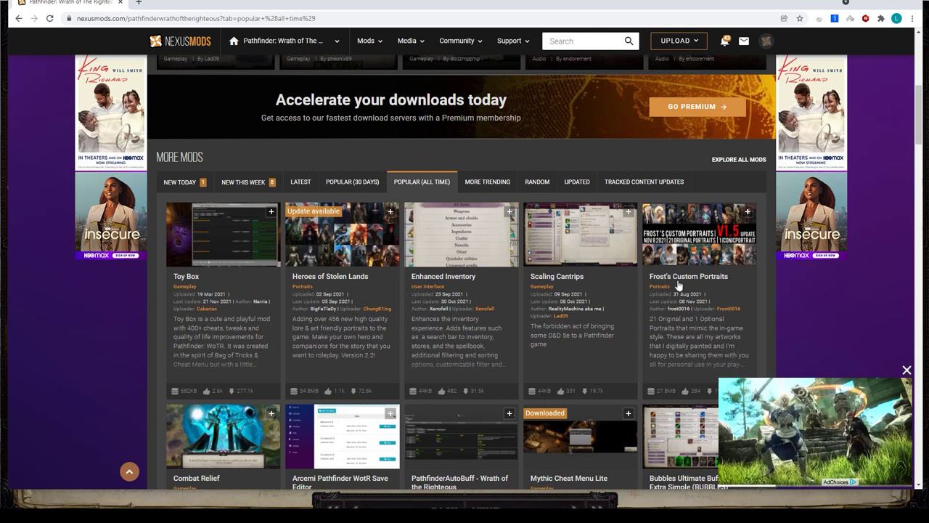
{"action": "left_click", "coordinate": [305, 288]}
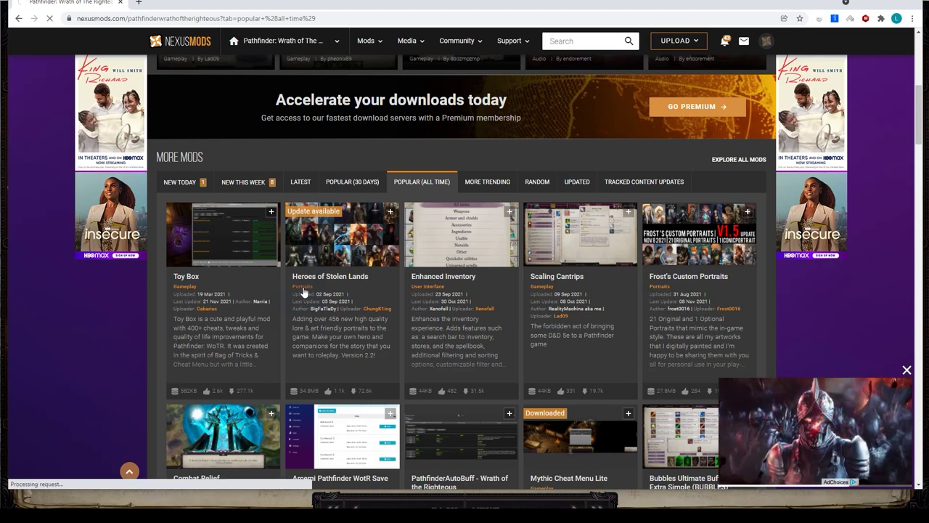
- Scroll the 64-mod Portraits category and open the Heroes of Stolen Lands mod
{"action": "scroll", "coordinate": [310, 281], "scroll_direction": "down", "scroll_amount": 3}
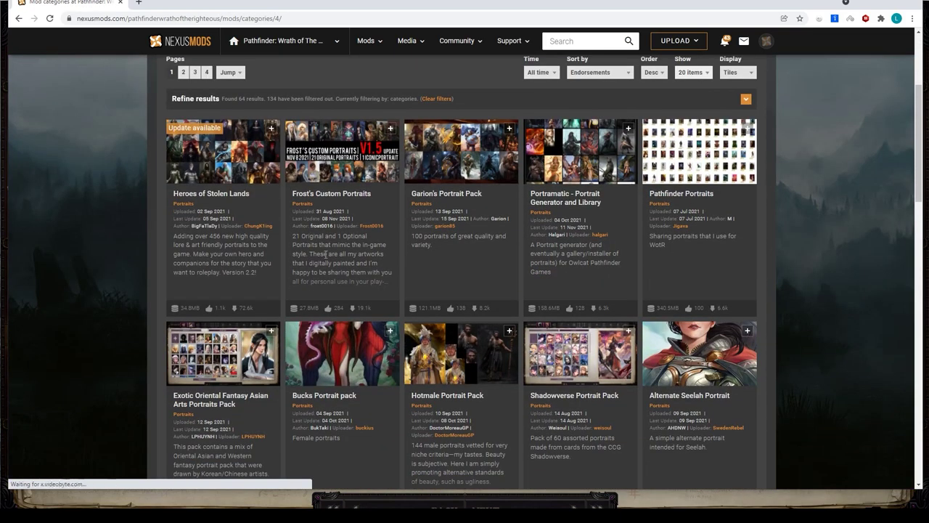
{"action": "scroll", "coordinate": [326, 255], "scroll_direction": "down", "scroll_amount": 2}
{"action": "scroll", "coordinate": [328, 244], "scroll_direction": "up", "scroll_amount": 3}
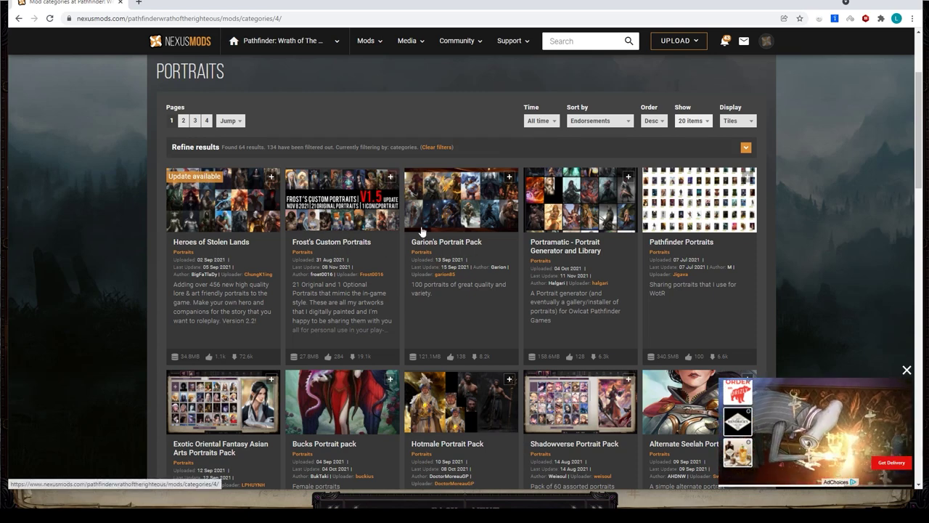
{"action": "scroll", "coordinate": [616, 276], "scroll_direction": "down", "scroll_amount": 4}
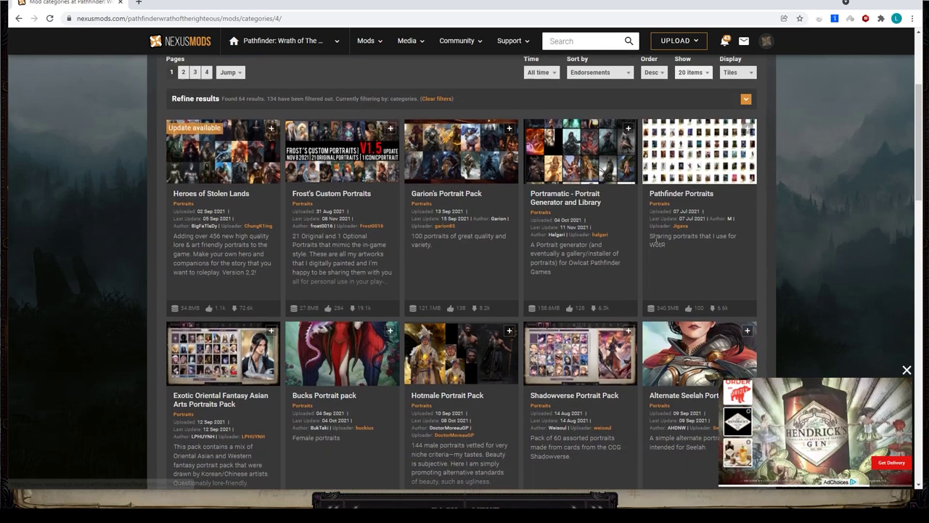
{"action": "scroll", "coordinate": [628, 240], "scroll_direction": "up", "scroll_amount": 5}
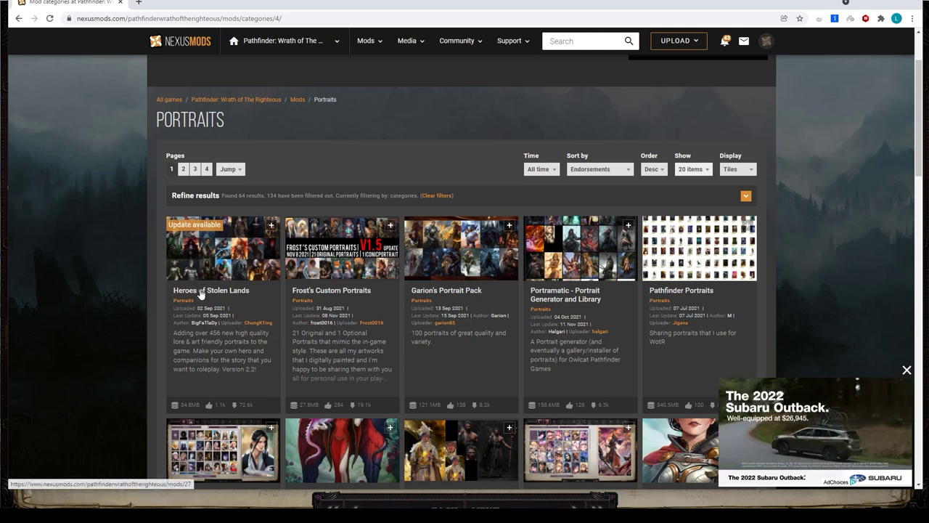
{"action": "left_click", "coordinate": [252, 243]}
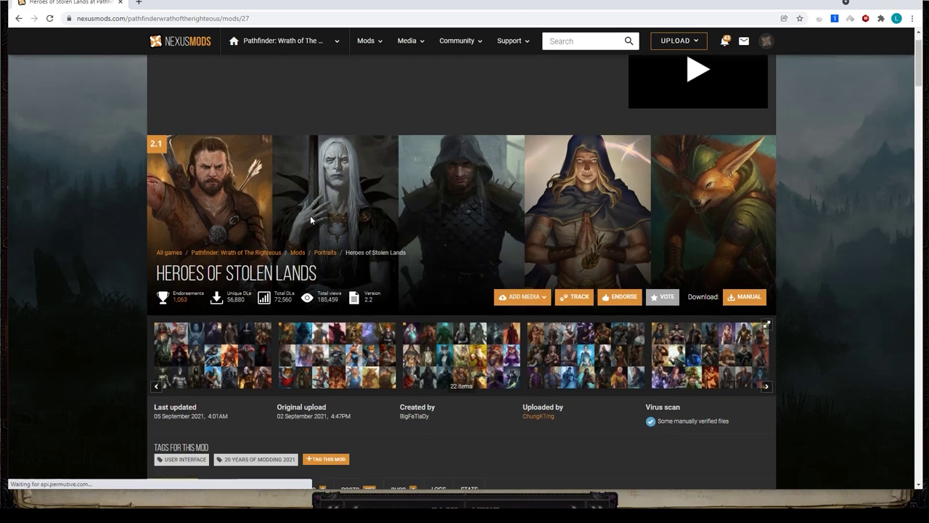
- Show the Heroes of Stolen Lands FILES tab and scroll through its file list
{"action": "scroll", "coordinate": [311, 219], "scroll_direction": "down", "scroll_amount": 3}
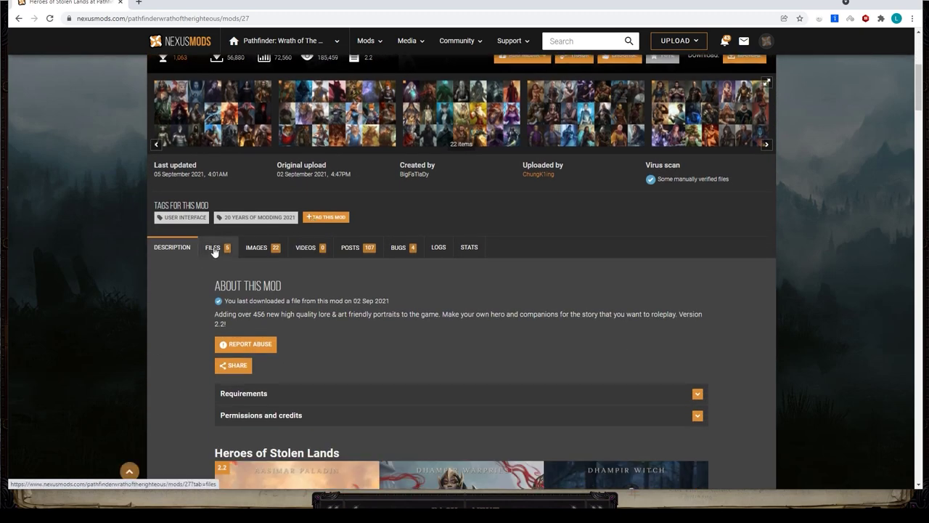
{"action": "left_click", "coordinate": [214, 249]}
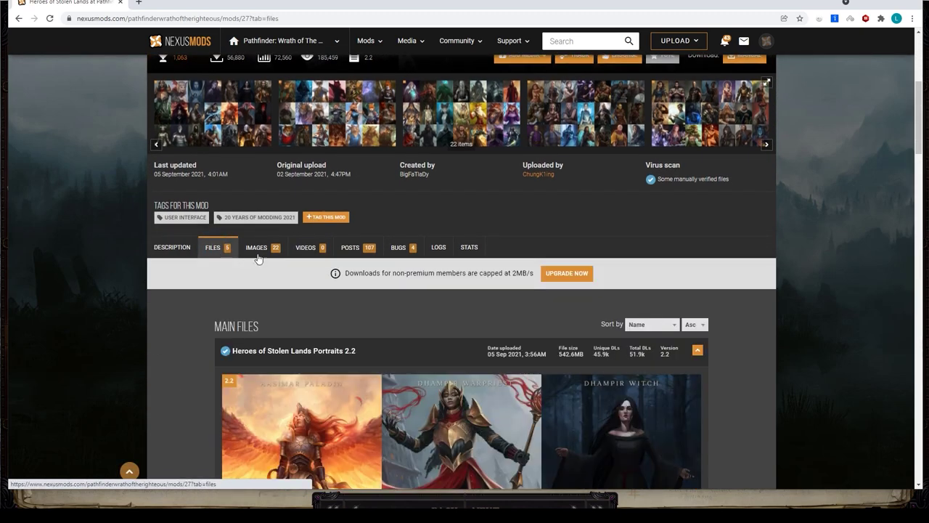
{"action": "scroll", "coordinate": [261, 257], "scroll_direction": "down", "scroll_amount": 3}
{"action": "scroll", "coordinate": [272, 254], "scroll_direction": "down", "scroll_amount": 3}
{"action": "scroll", "coordinate": [281, 252], "scroll_direction": "down", "scroll_amount": 1}
{"action": "scroll", "coordinate": [280, 252], "scroll_direction": "up", "scroll_amount": 1}
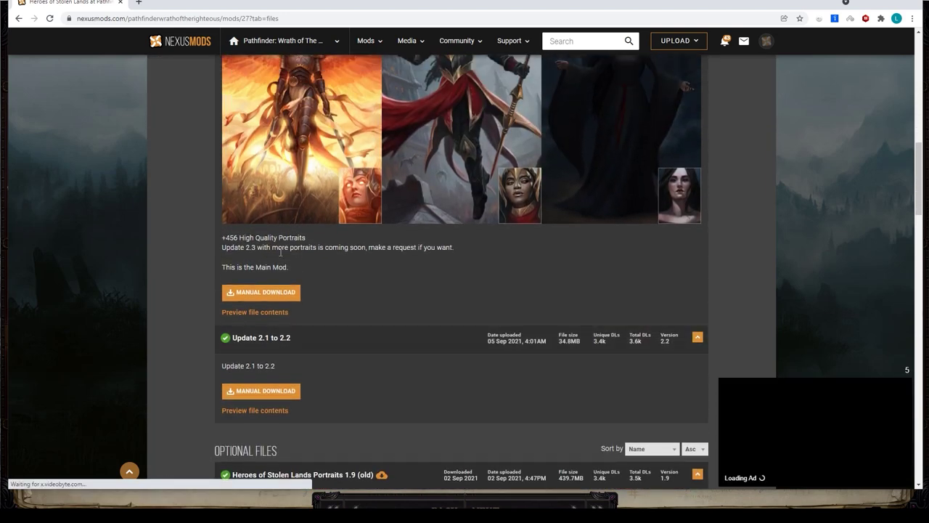
{"action": "scroll", "coordinate": [338, 293], "scroll_direction": "up", "scroll_amount": 1}
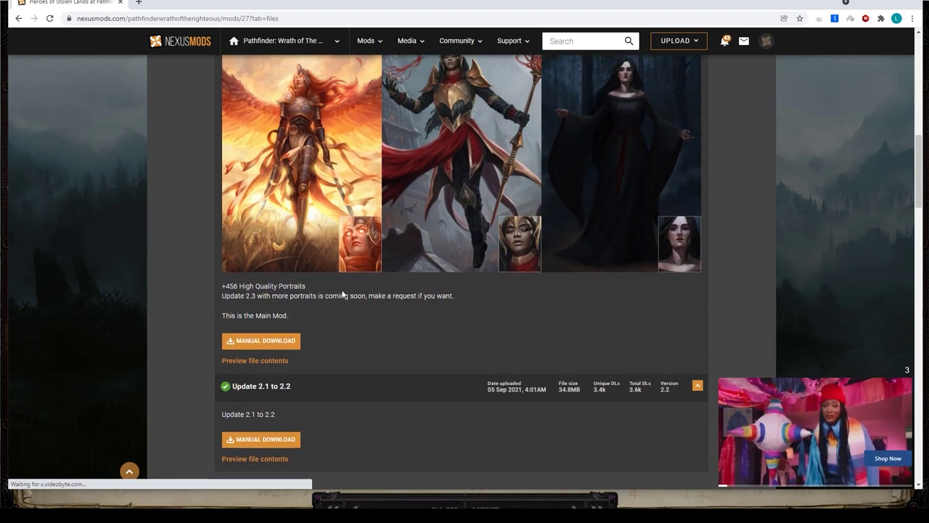
{"action": "scroll", "coordinate": [392, 254], "scroll_direction": "up", "scroll_amount": 1}
- Find the main Portraits 2.2 file and choose its Manual Download
{"action": "scroll", "coordinate": [441, 221], "scroll_direction": "down", "scroll_amount": 1}
{"action": "scroll", "coordinate": [435, 228], "scroll_direction": "down", "scroll_amount": 1}
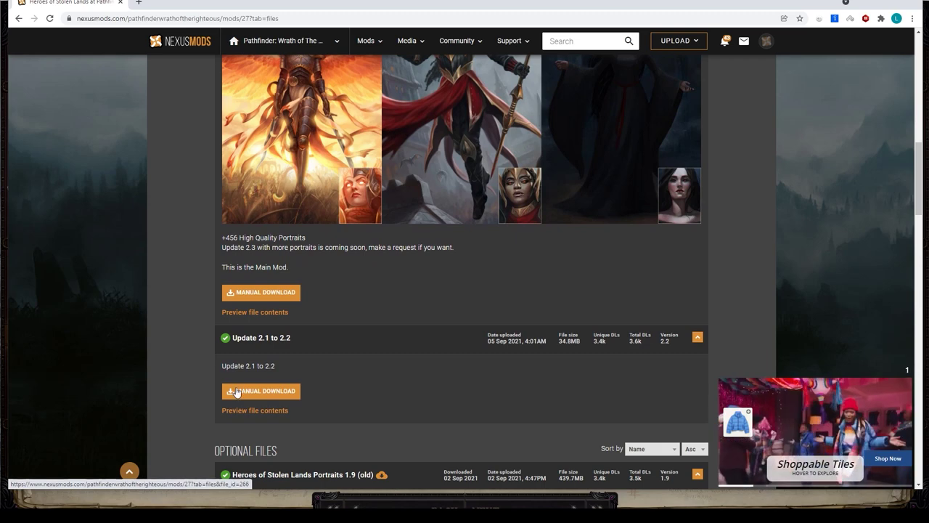
{"action": "scroll", "coordinate": [319, 394], "scroll_direction": "up", "scroll_amount": 1}
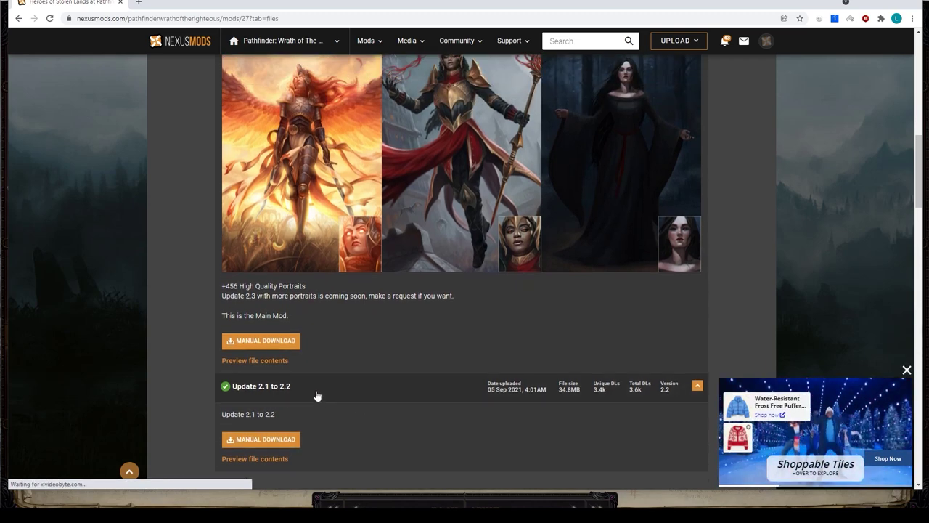
{"action": "scroll", "coordinate": [293, 396], "scroll_direction": "down", "scroll_amount": 2}
{"action": "scroll", "coordinate": [246, 304], "scroll_direction": "up", "scroll_amount": 1}
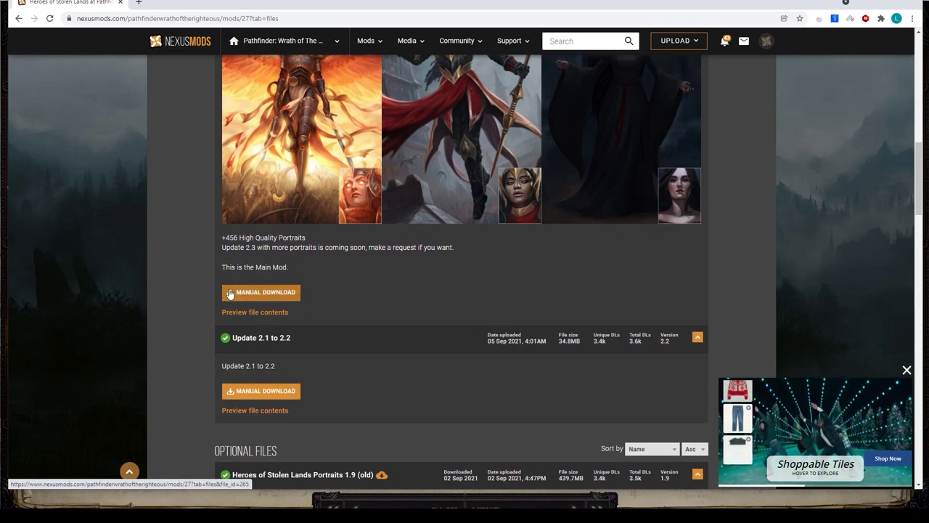
{"action": "scroll", "coordinate": [305, 345], "scroll_direction": "up", "scroll_amount": 3}
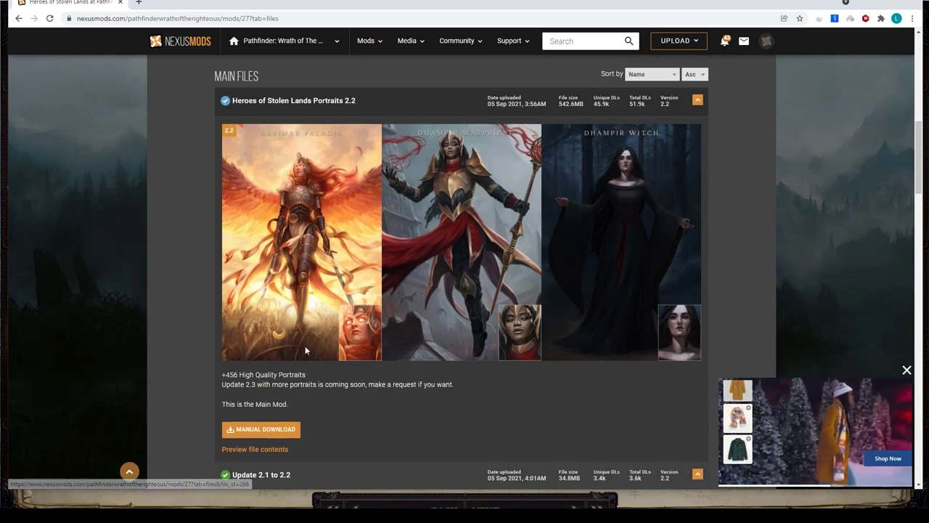
{"action": "scroll", "coordinate": [305, 346], "scroll_direction": "up", "scroll_amount": 1}
{"action": "scroll", "coordinate": [305, 352], "scroll_direction": "down", "scroll_amount": 4}
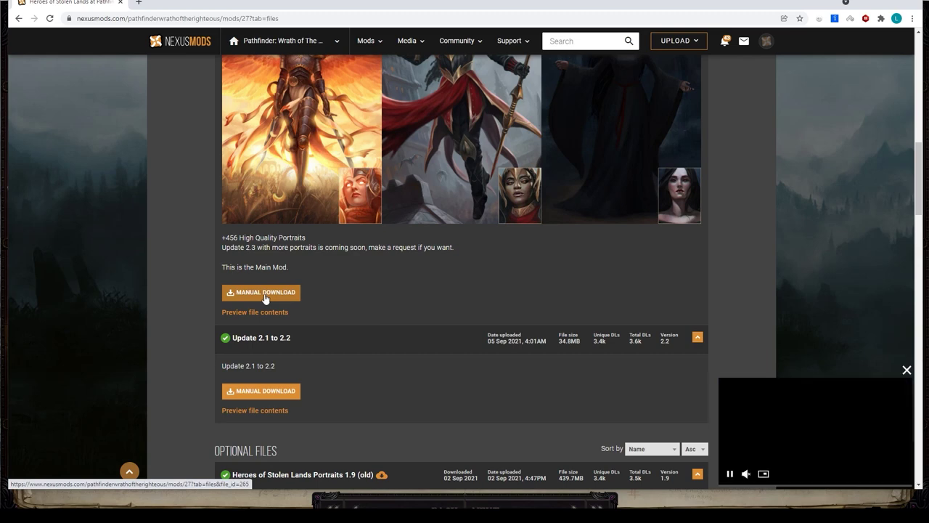
{"action": "left_click", "coordinate": [258, 293]}
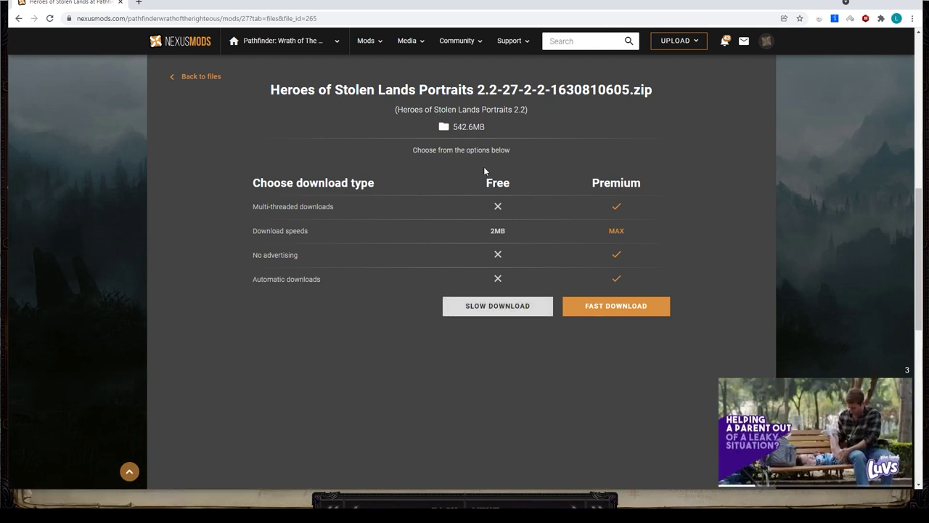
- Start the free slow download of the 542.6 MB portraits zip and open its options
{"action": "left_click", "coordinate": [499, 311]}
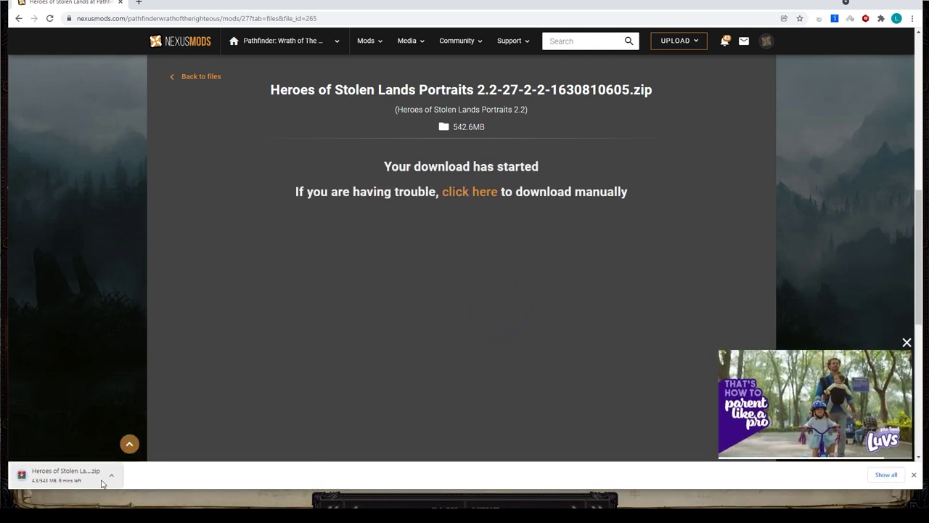
{"action": "left_click", "coordinate": [111, 475]}
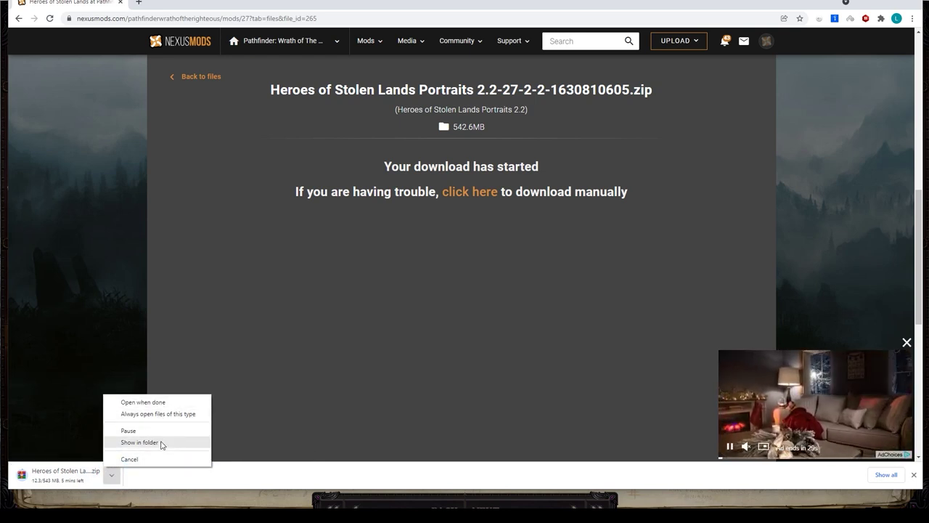
- Show the downloaded zip in the Downloads folder and open it in WinRAR
{"action": "left_click", "coordinate": [161, 442]}
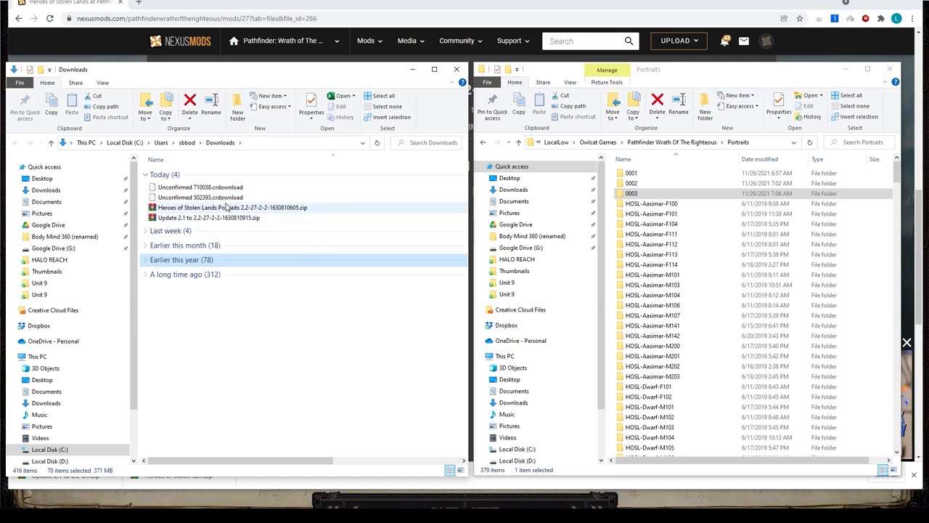
{"action": "mouse_move", "coordinate": [282, 210]}
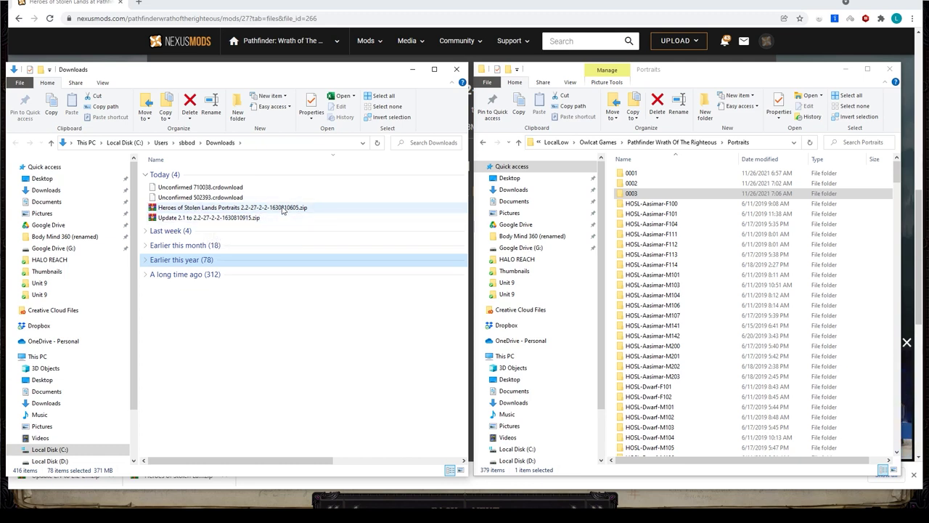
{"action": "mouse_move", "coordinate": [232, 208]}
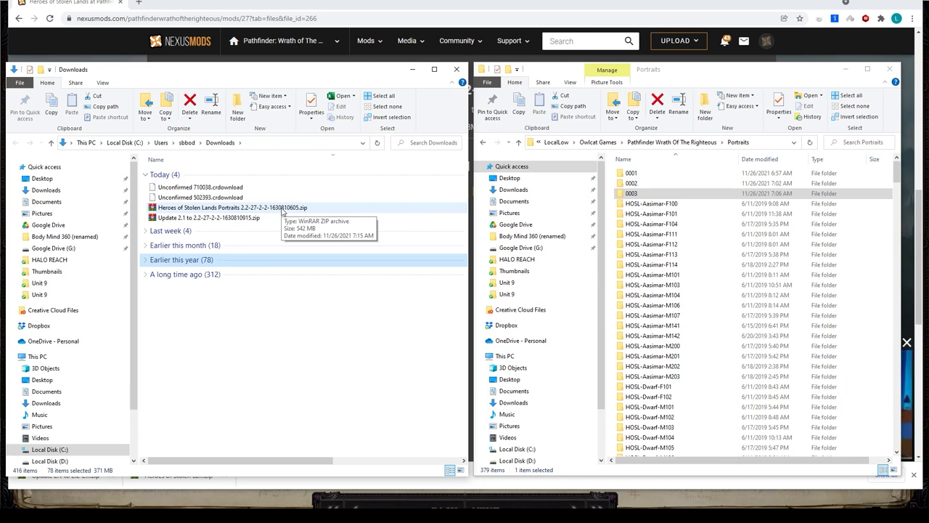
{"action": "double_click", "coordinate": [282, 208]}
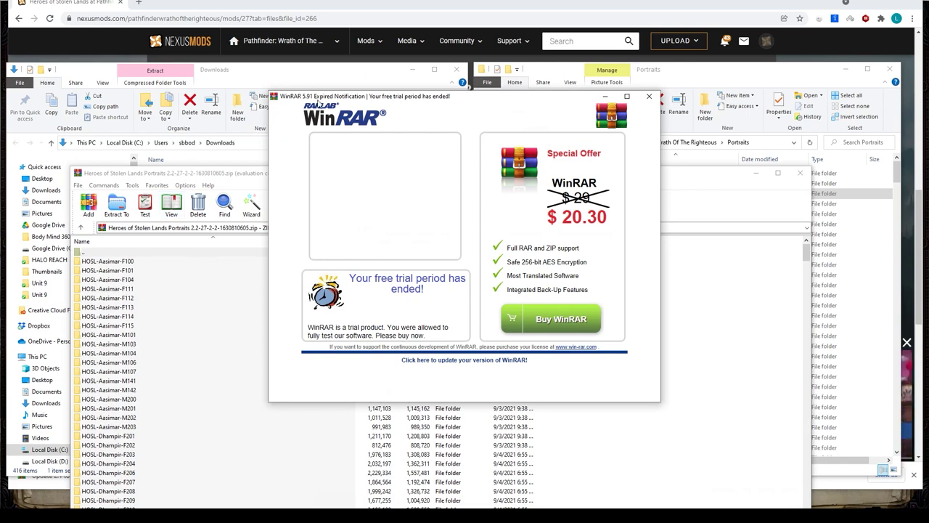
- Move WinRAR's Expired Notification window aside and close it
{"action": "left_click_drag", "start_coordinate": [348, 99], "coordinate": [301, 112]}
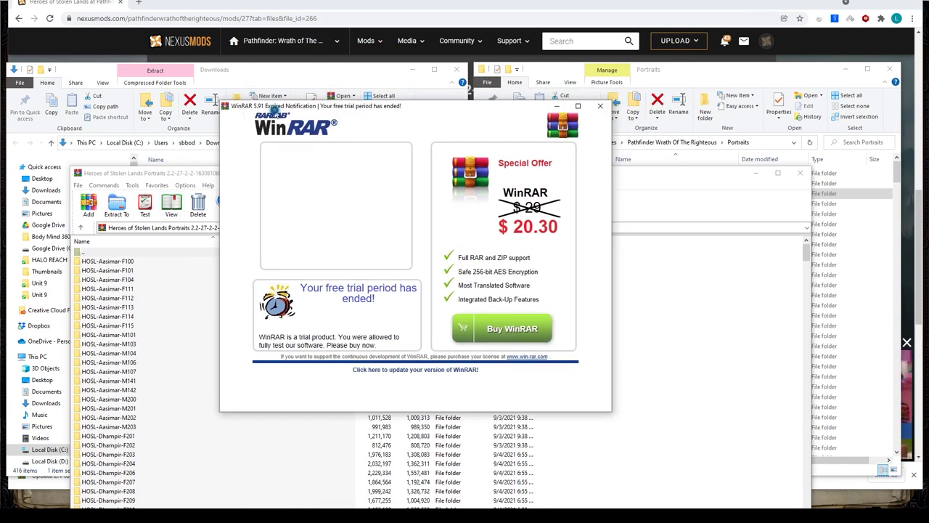
{"action": "left_click_drag", "start_coordinate": [274, 113], "coordinate": [291, 124]}
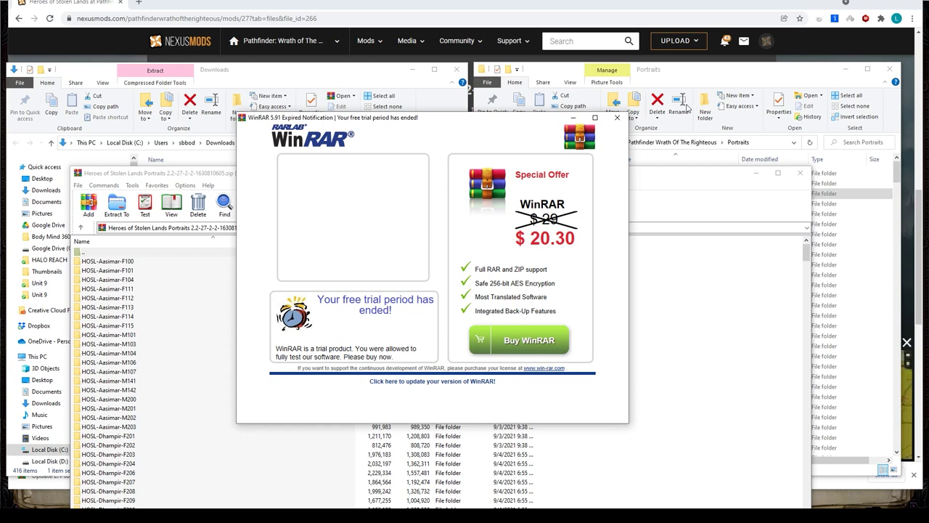
{"action": "left_click", "coordinate": [618, 119]}
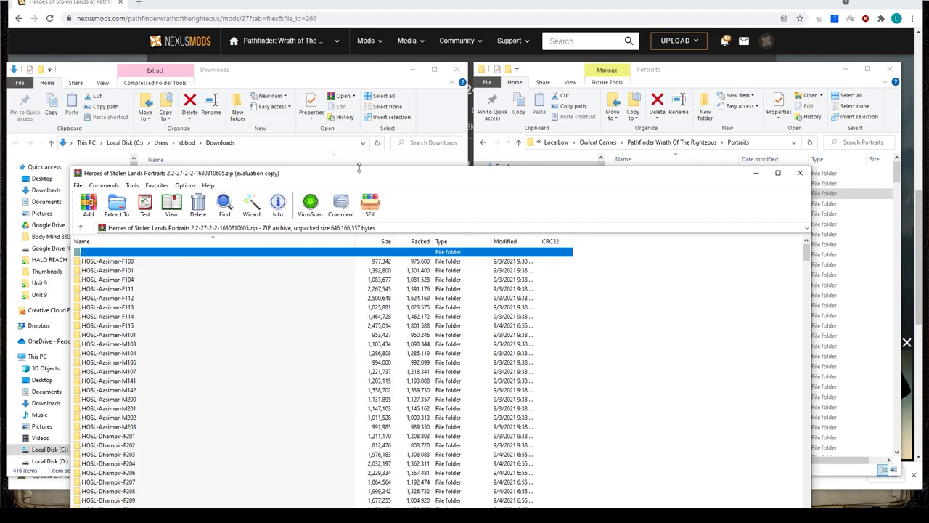
- Move the Heroes of Stolen Lands archive window higher and slightly to the right
{"action": "left_click_drag", "start_coordinate": [360, 178], "coordinate": [389, 106]}
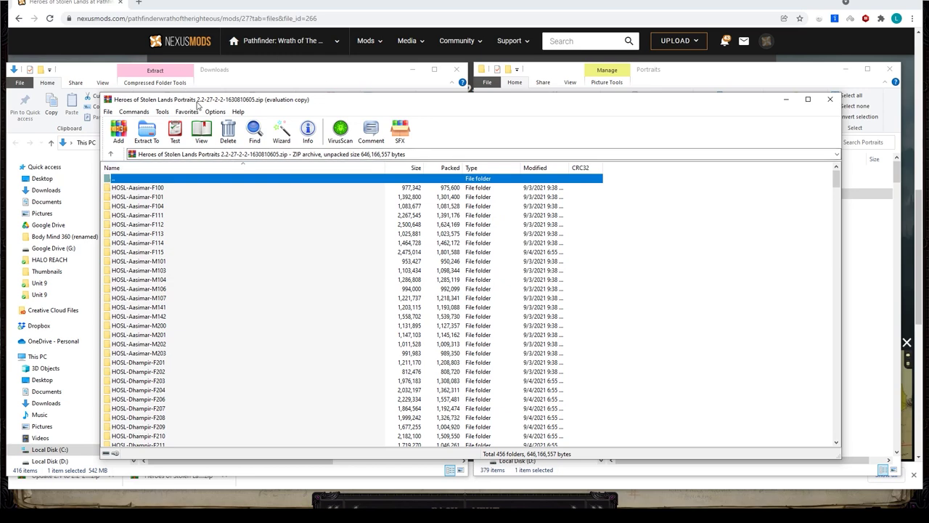
{"action": "left_click_drag", "start_coordinate": [197, 106], "coordinate": [207, 108]}
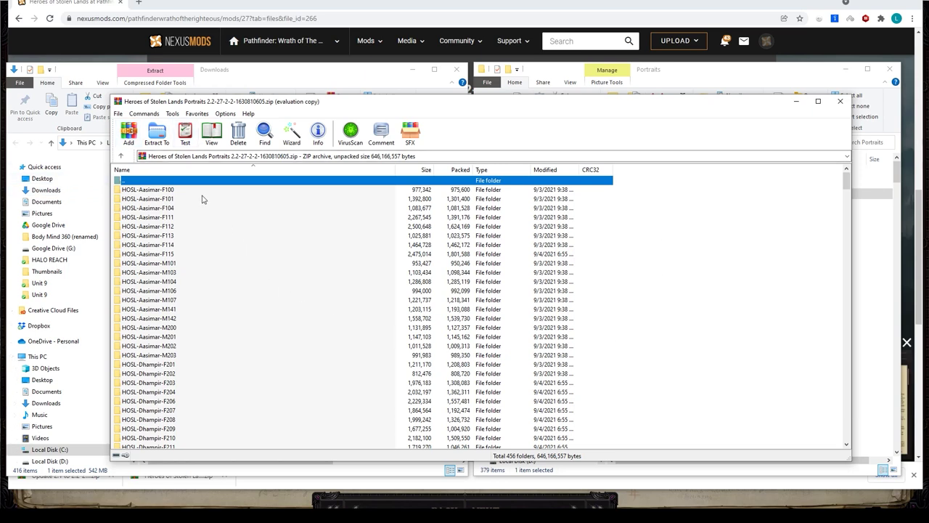
- Narrow the HOSL archive window and place it beside the 379-item Portraits folder window
{"action": "left_click", "coordinate": [157, 134]}
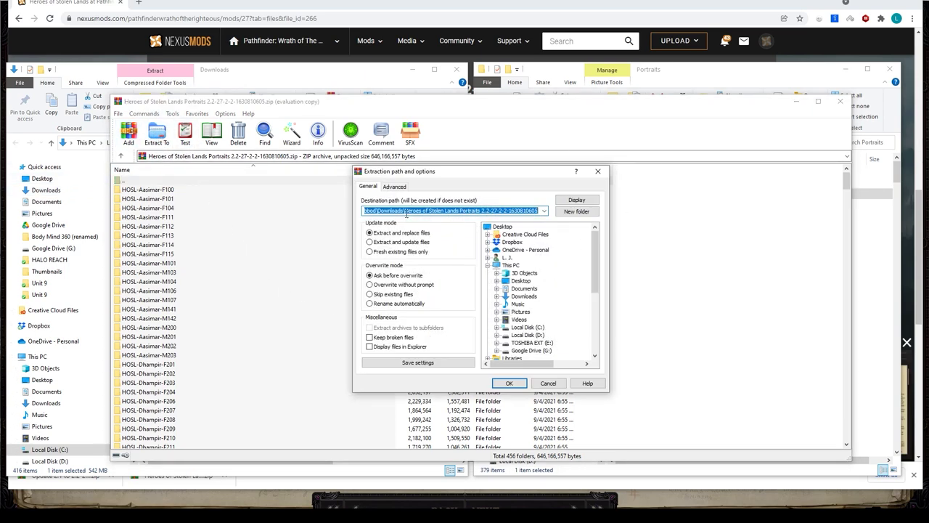
{"action": "key", "text": "Escape"}
{"action": "mouse_move", "coordinate": [471, 102]}
{"action": "left_mouse_down"}
{"action": "mouse_move", "coordinate": [390, 110]}
{"action": "mouse_move", "coordinate": [381, 122]}
{"action": "left_mouse_up"}
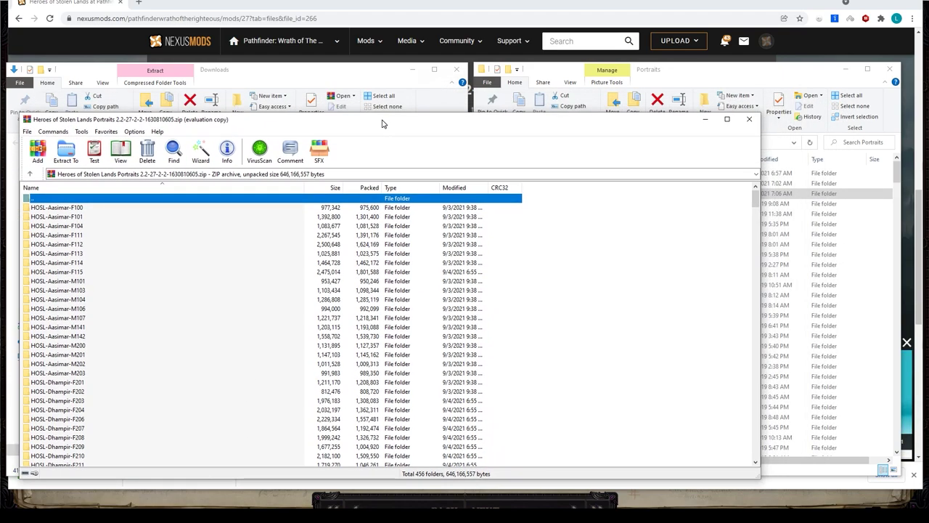
{"action": "left_click", "coordinate": [710, 78]}
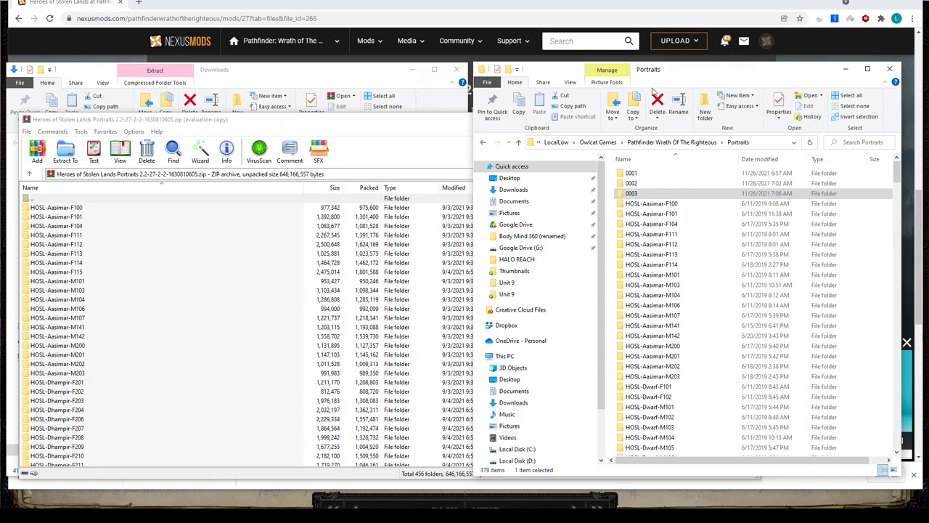
{"action": "left_click", "coordinate": [419, 128]}
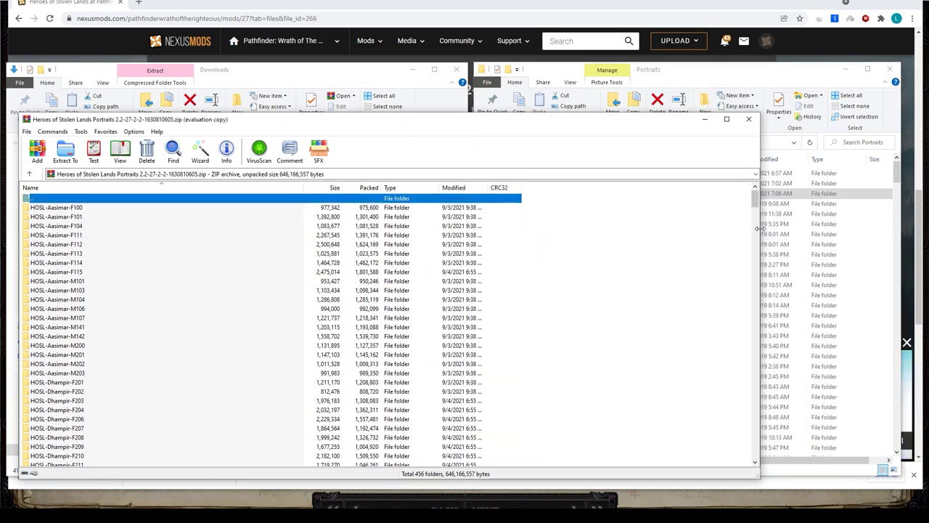
{"action": "left_click_drag", "start_coordinate": [758, 229], "coordinate": [470, 229]}
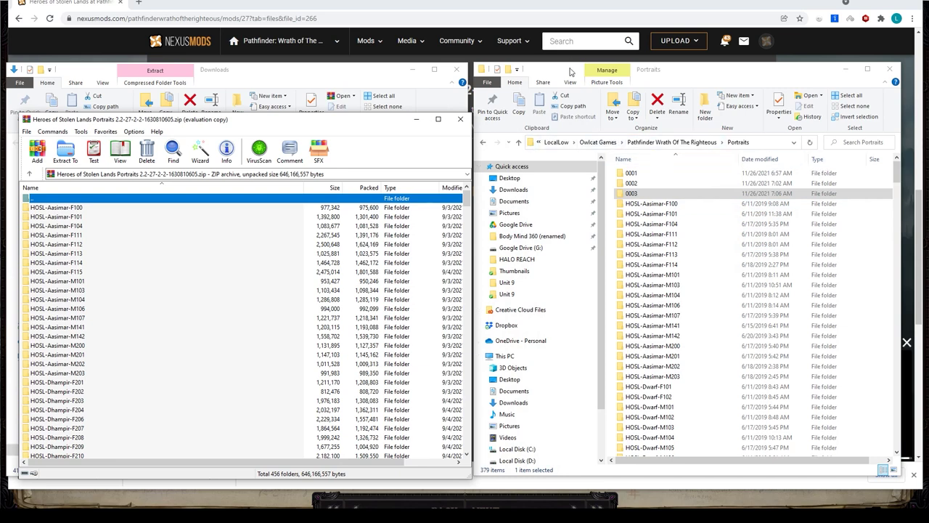
{"action": "left_click_drag", "start_coordinate": [570, 65], "coordinate": [574, 76]}
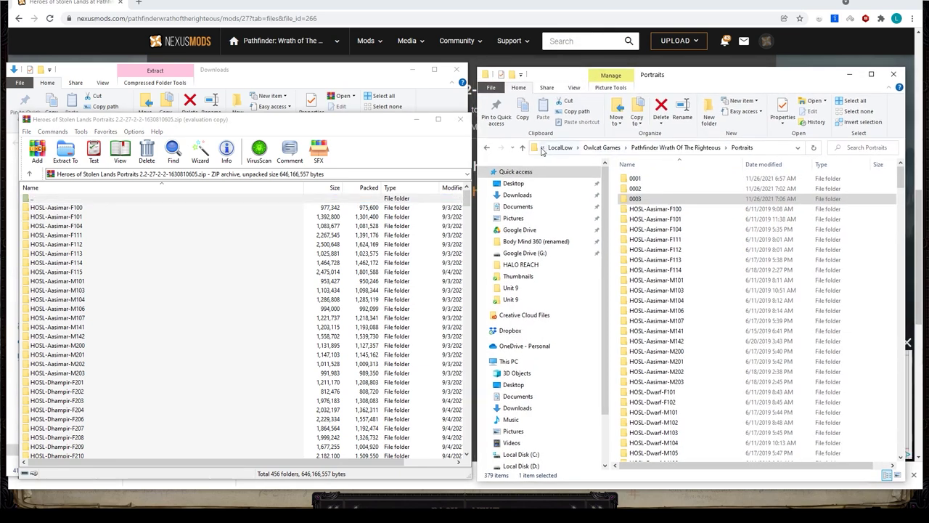
- Show the Portraits folder's full path and open WinRAR's extraction options with recent destinations
{"action": "left_click", "coordinate": [534, 148]}
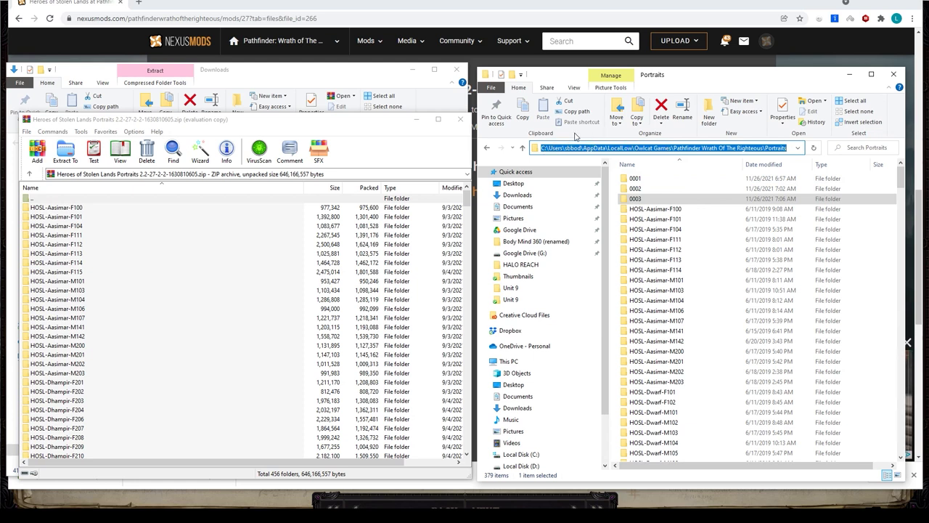
{"action": "left_click", "coordinate": [66, 153]}
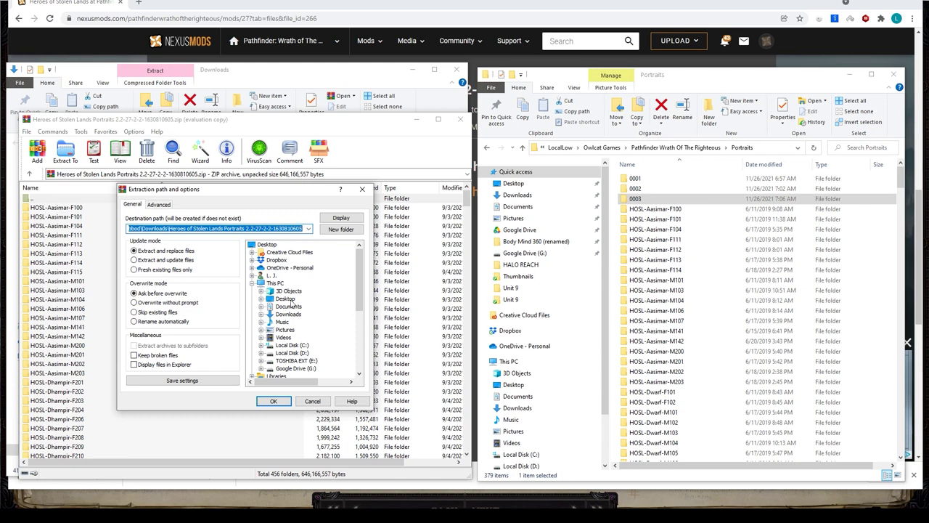
{"action": "left_click", "coordinate": [311, 229]}
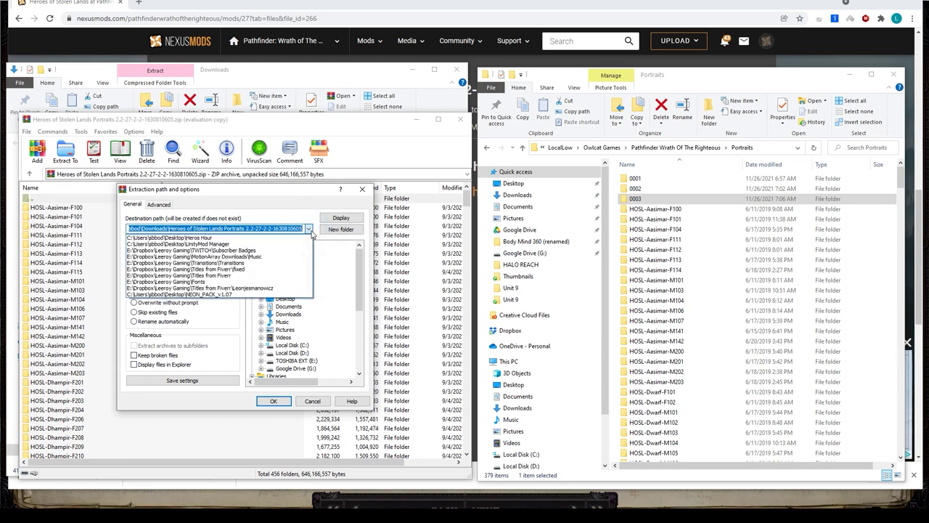
- Browse the destination tree through drive C: and Users to the user profile folder
{"action": "left_click", "coordinate": [310, 229]}
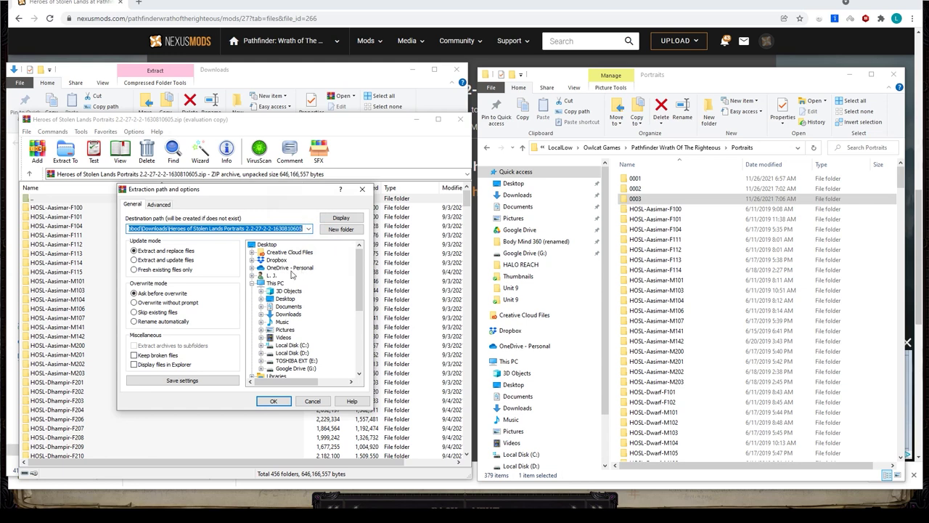
{"action": "left_click_drag", "start_coordinate": [359, 283], "coordinate": [359, 302]}
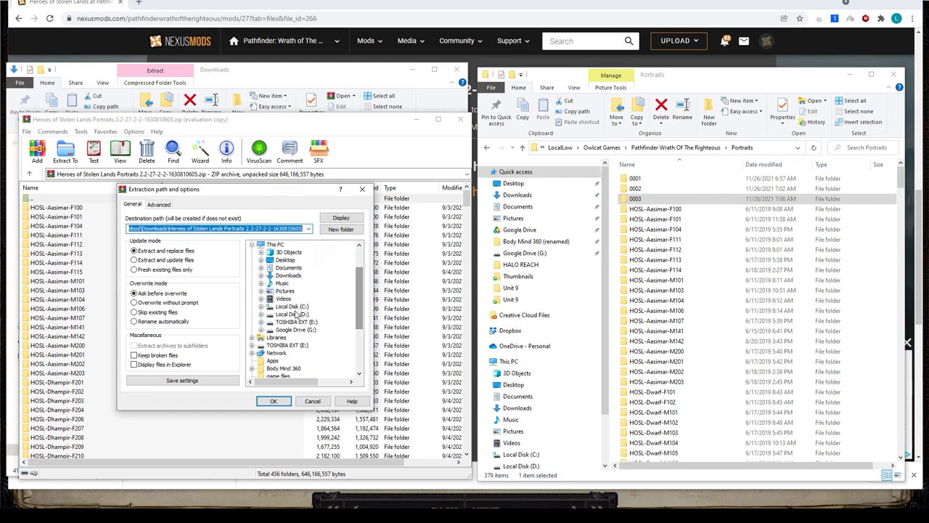
{"action": "left_click", "coordinate": [290, 308]}
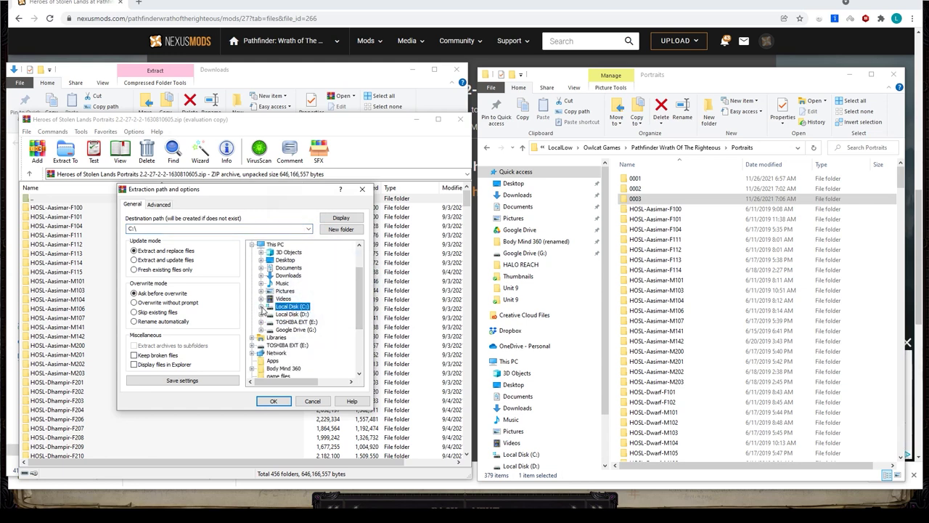
{"action": "left_click", "coordinate": [261, 307]}
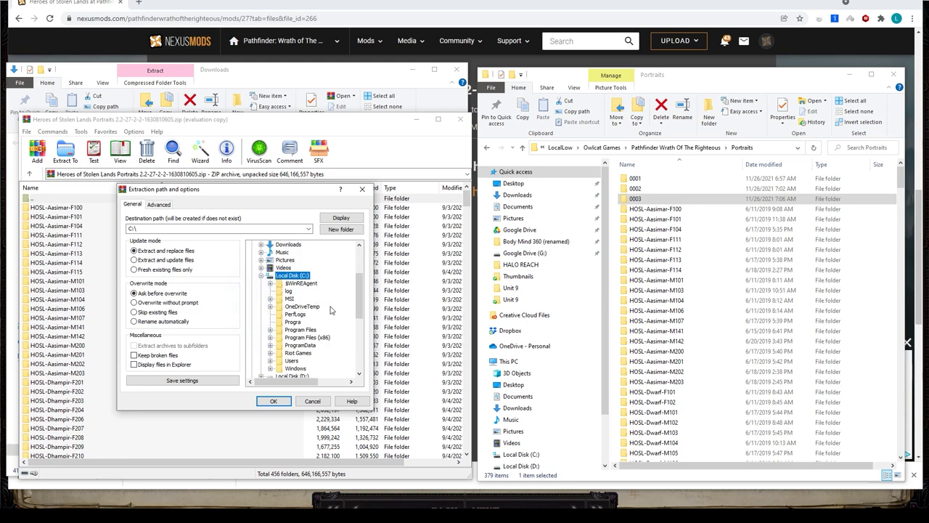
{"action": "left_click_drag", "start_coordinate": [360, 303], "coordinate": [361, 310]}
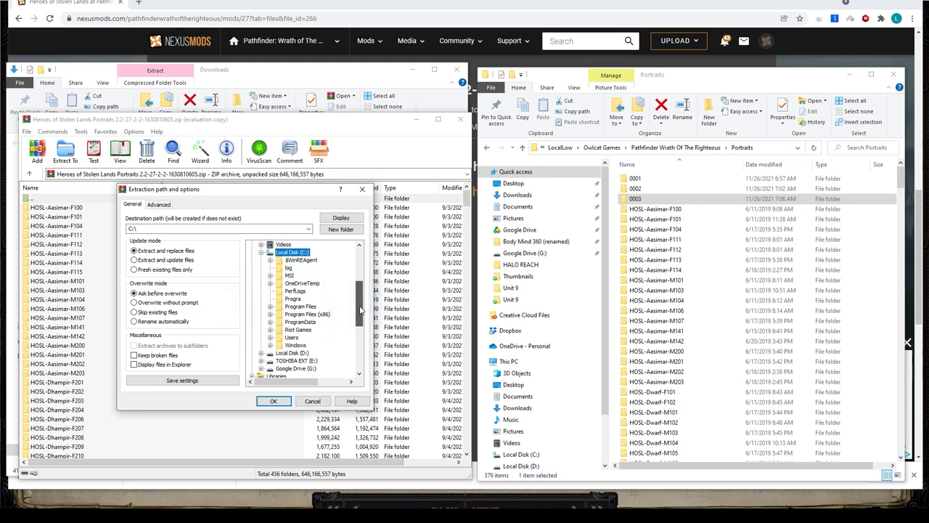
{"action": "left_click", "coordinate": [271, 337]}
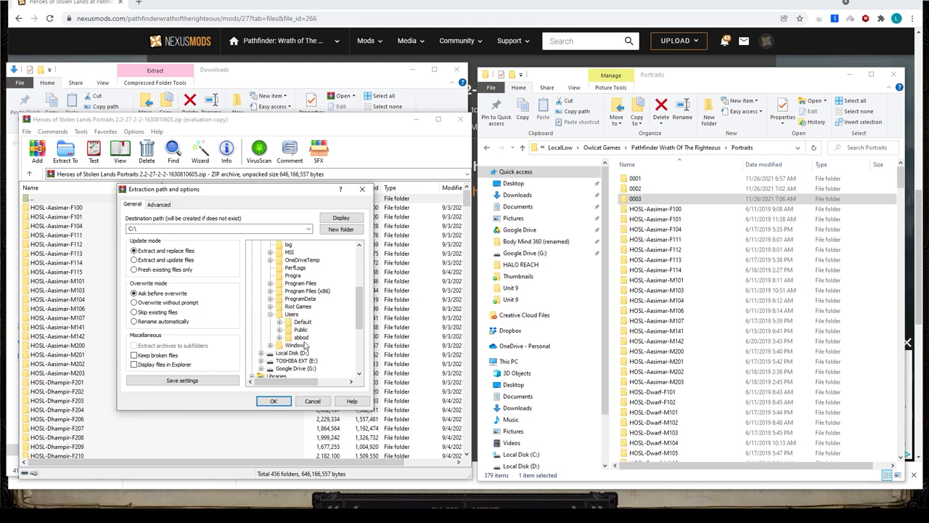
{"action": "double_click", "coordinate": [301, 337]}
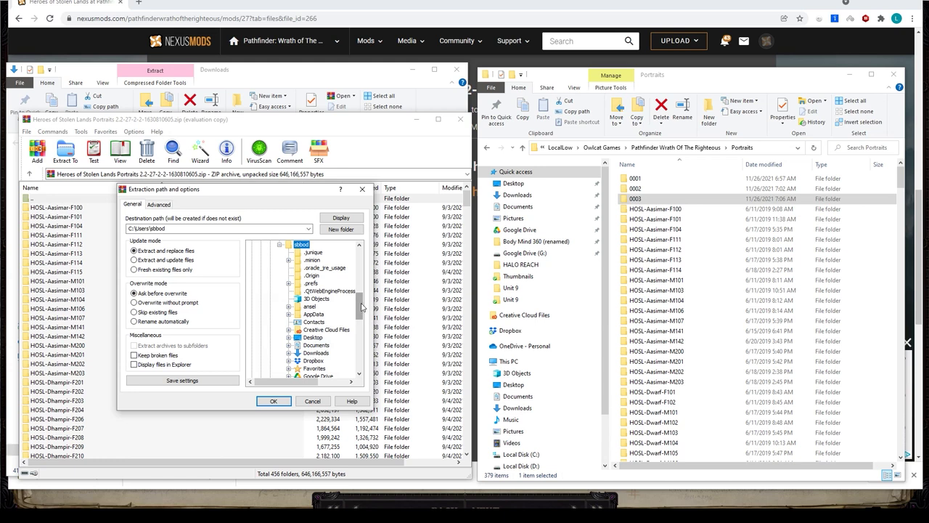
{"action": "left_click_drag", "start_coordinate": [357, 304], "coordinate": [362, 312]}
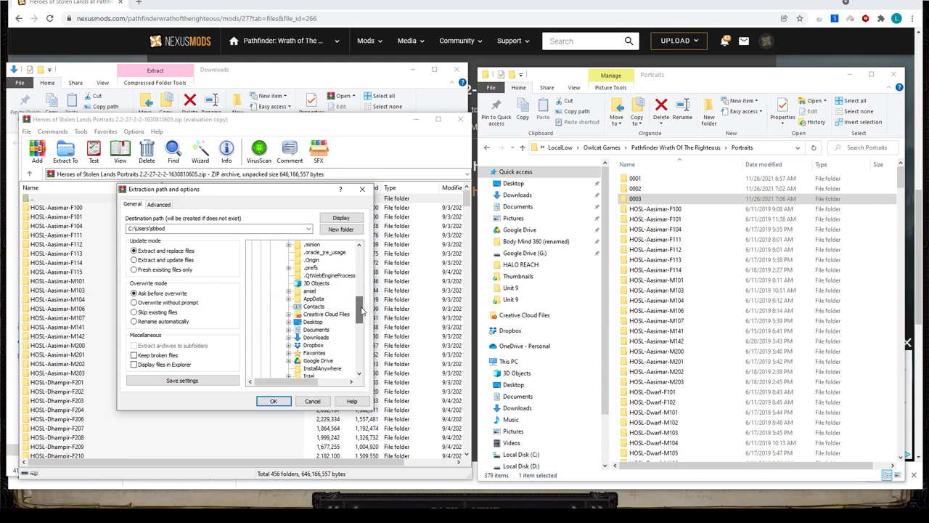
{"action": "left_click", "coordinate": [534, 149]}
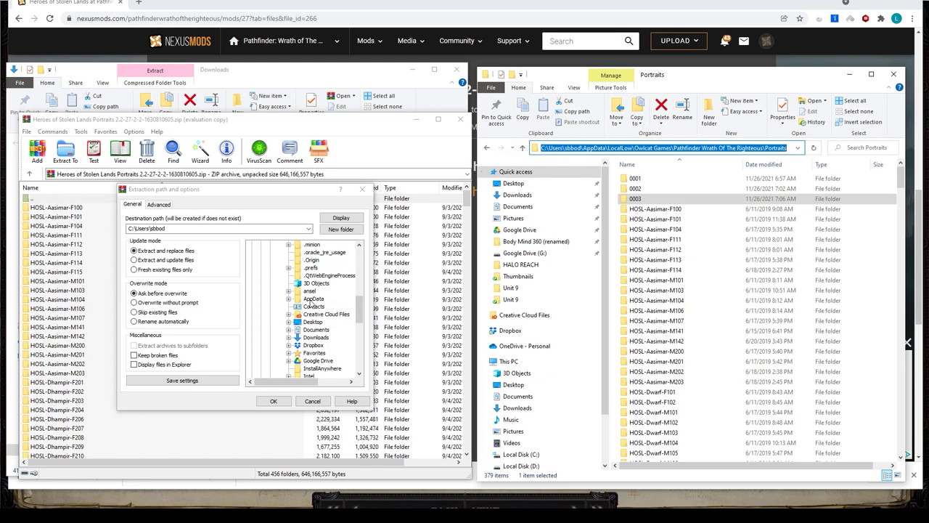
- Expand AppData > LocalLow > Owlcat Games > Pathfinder Wrath Of The Righteous and pick Portraits
{"action": "left_click", "coordinate": [288, 298]}
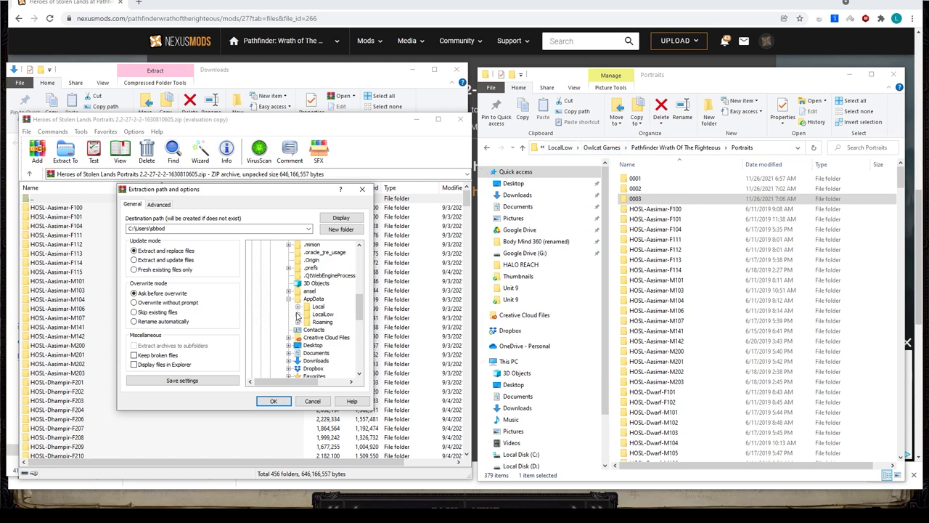
{"action": "left_click", "coordinate": [296, 313]}
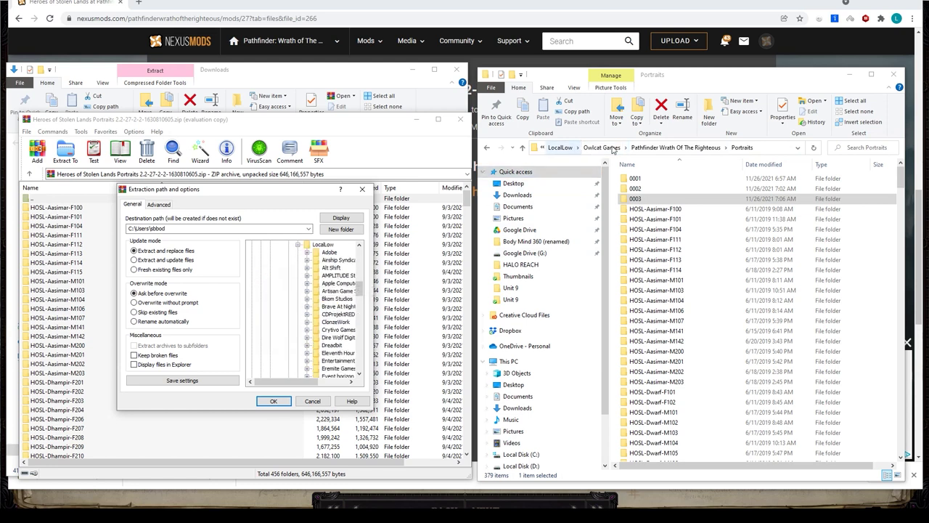
{"action": "scroll", "coordinate": [334, 330], "scroll_direction": "down", "scroll_amount": 3}
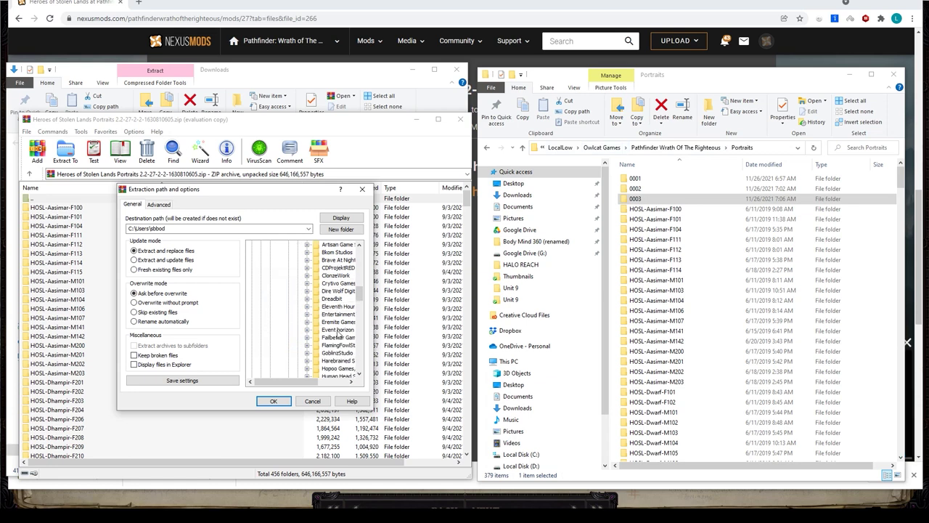
{"action": "scroll", "coordinate": [338, 332], "scroll_direction": "down", "scroll_amount": 3}
{"action": "scroll", "coordinate": [339, 334], "scroll_direction": "down", "scroll_amount": 3}
{"action": "scroll", "coordinate": [335, 341], "scroll_direction": "down", "scroll_amount": 1}
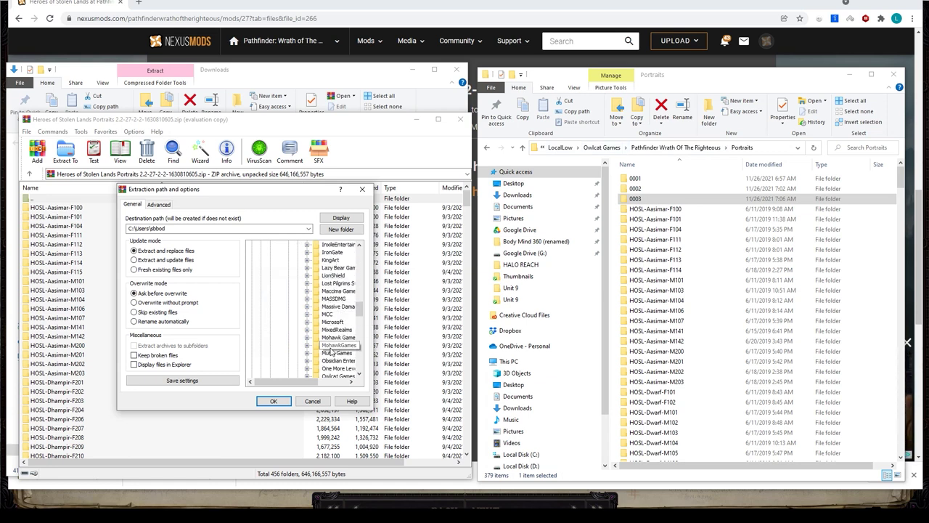
{"action": "scroll", "coordinate": [332, 350], "scroll_direction": "down", "scroll_amount": 2}
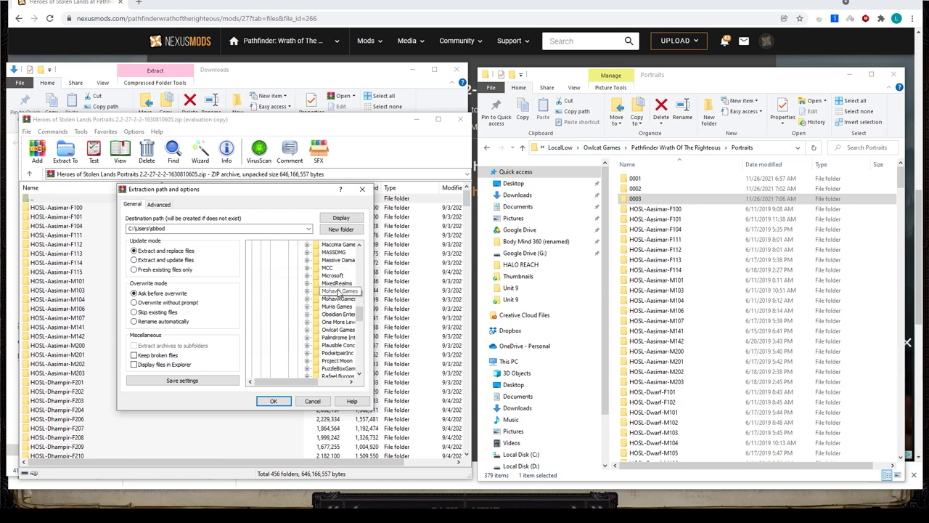
{"action": "left_click", "coordinate": [307, 330]}
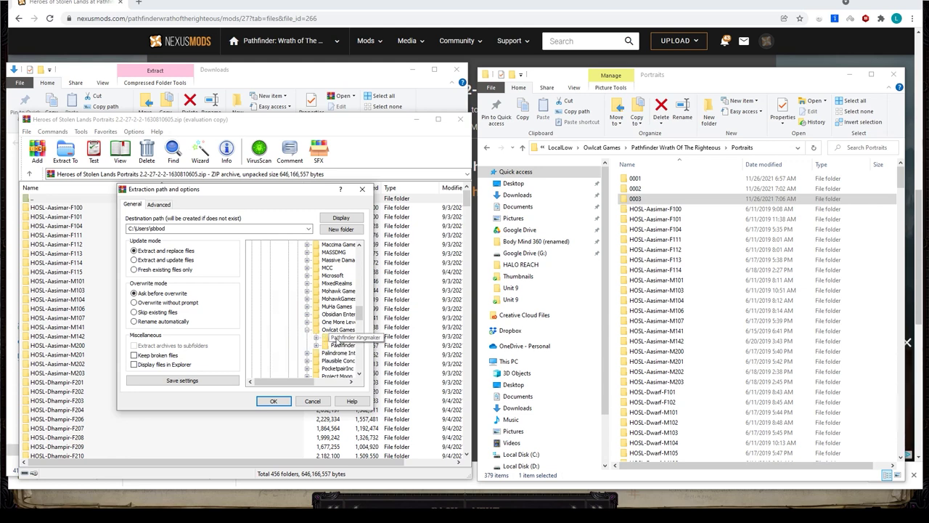
{"action": "left_click", "coordinate": [316, 346]}
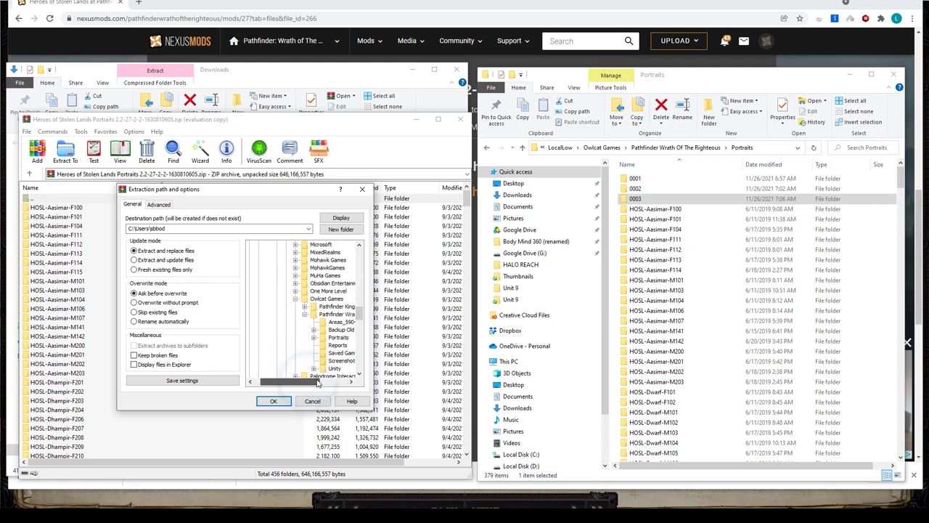
{"action": "left_click_drag", "start_coordinate": [290, 381], "coordinate": [320, 381]}
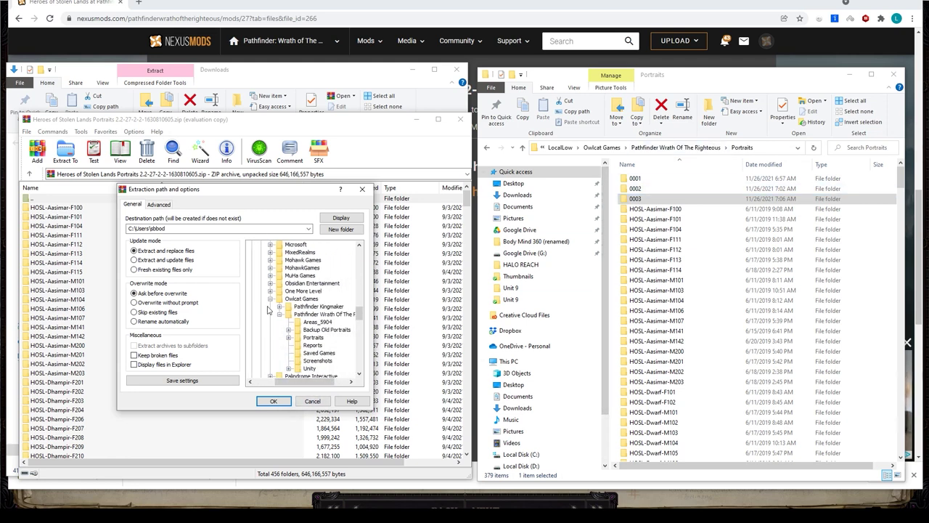
{"action": "left_click", "coordinate": [305, 338]}
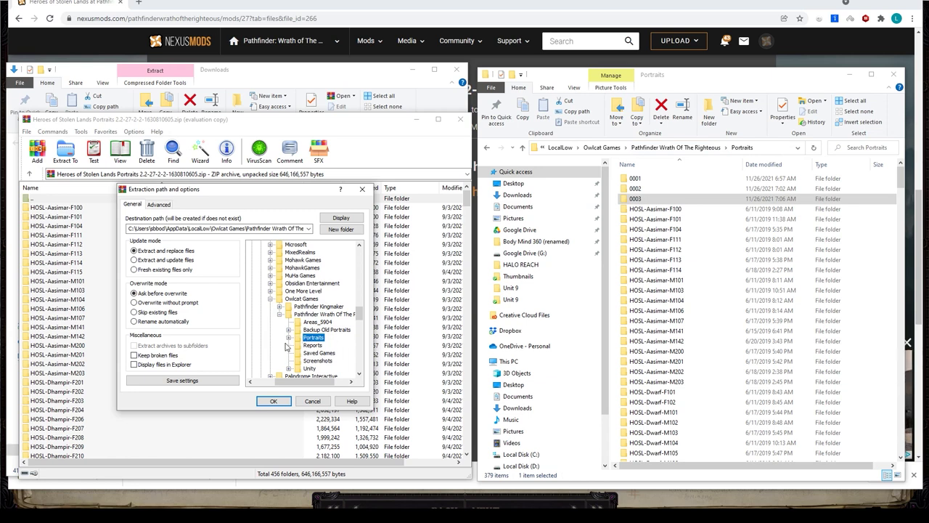
{"action": "left_click", "coordinate": [297, 228]}
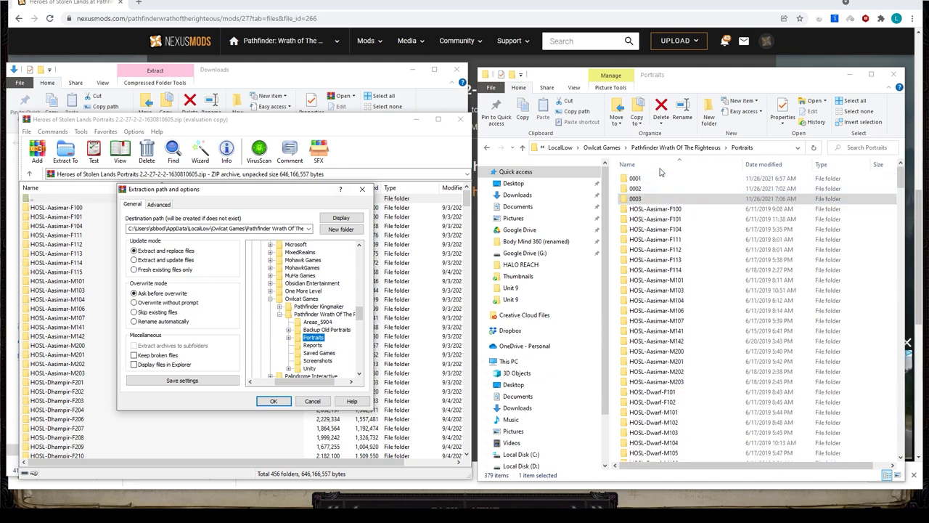
- Extract the HOSL portraits with 'Yes to All' replacement, leaving 462 items in Portraits
{"action": "left_click", "coordinate": [273, 400]}
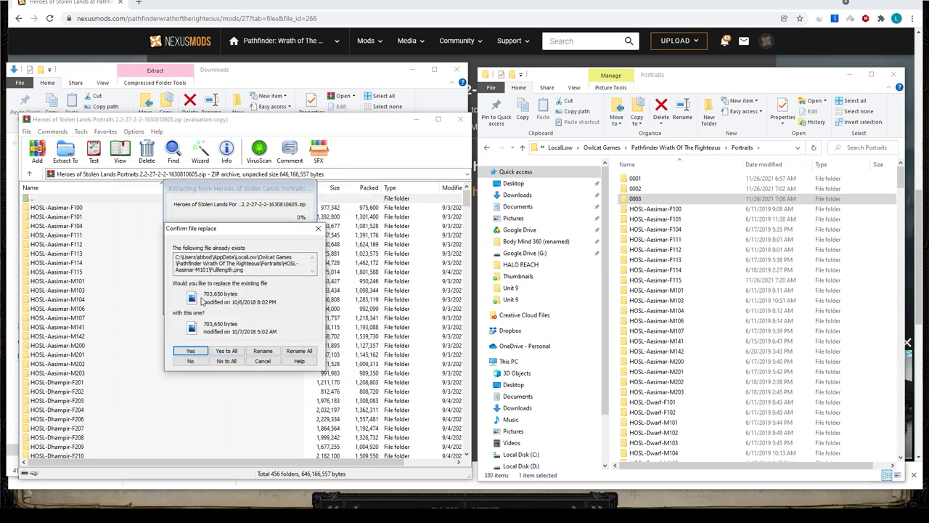
{"action": "left_click", "coordinate": [226, 351]}
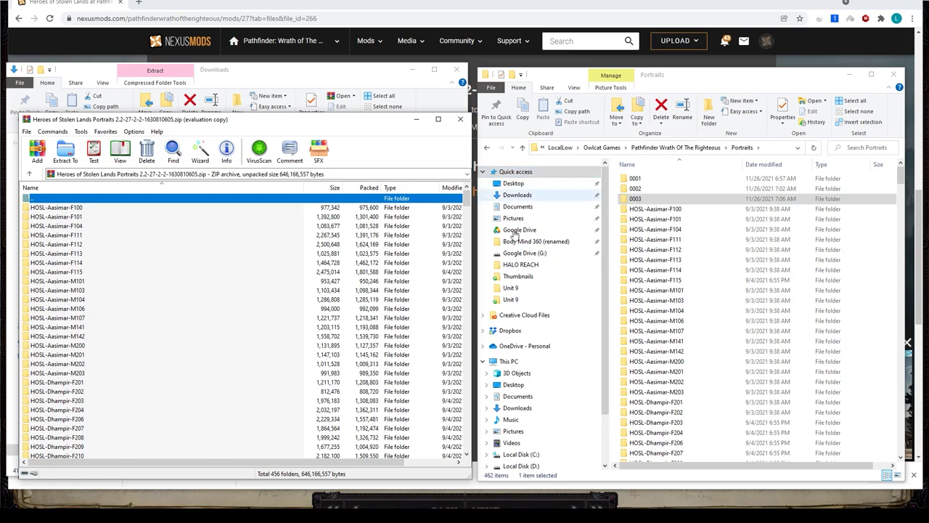
- Return to the game's Portrait screen and scroll through the new custom HOSL portraits
{"action": "left_click", "coordinate": [304, 498]}
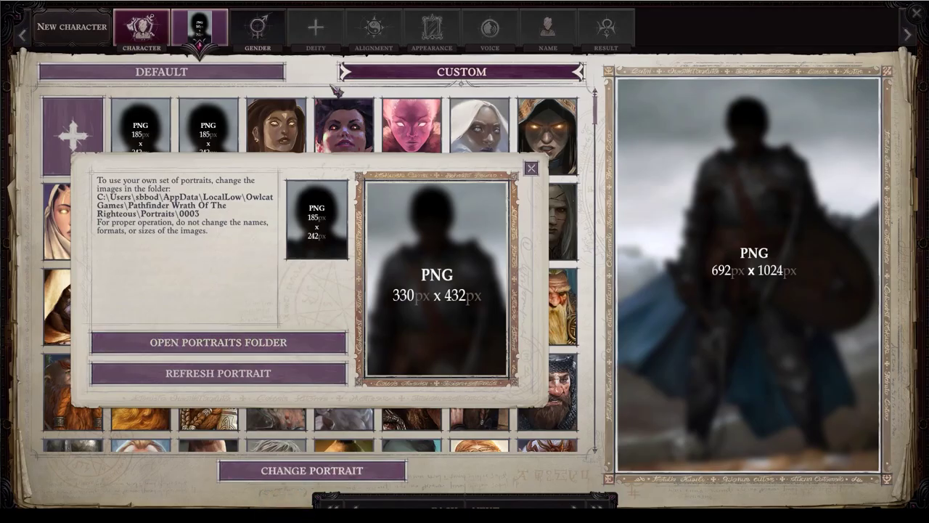
{"action": "left_click", "coordinate": [531, 167]}
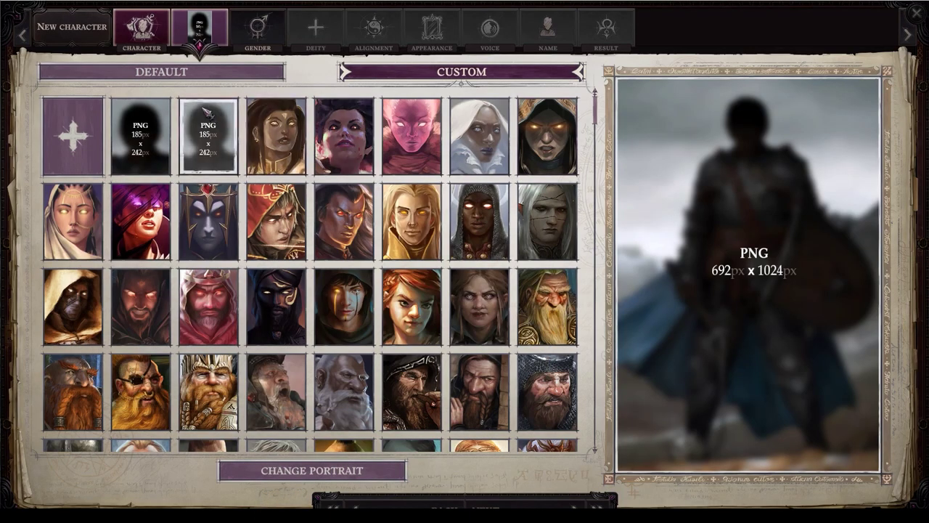
{"action": "left_click", "coordinate": [141, 28]}
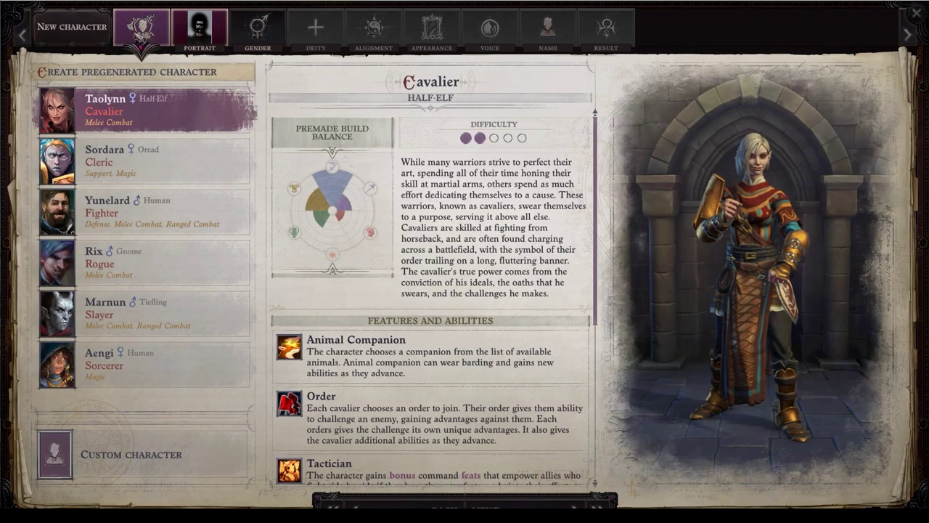
{"action": "left_click", "coordinate": [200, 28]}
{"action": "scroll", "coordinate": [348, 161], "scroll_direction": "down", "scroll_amount": 3}
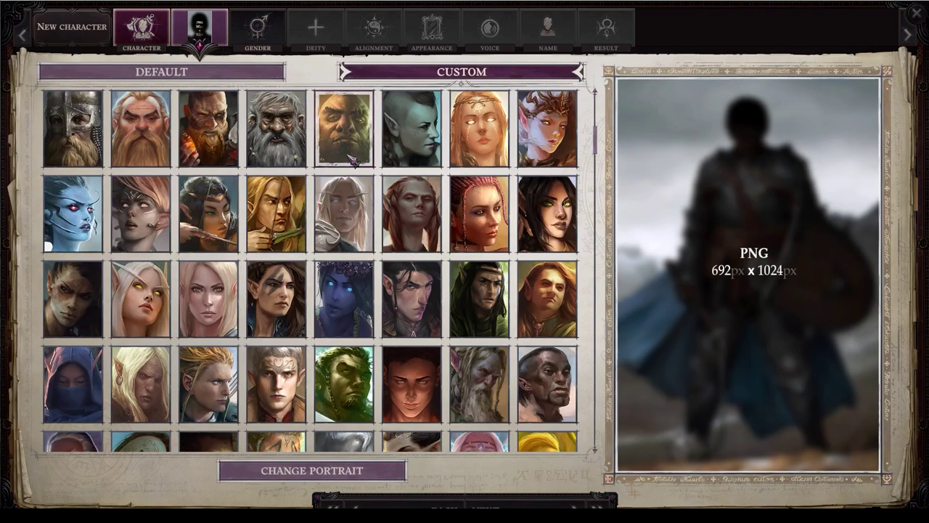
{"action": "scroll", "coordinate": [353, 161], "scroll_direction": "down", "scroll_amount": 3}
{"action": "scroll", "coordinate": [354, 160], "scroll_direction": "down", "scroll_amount": 3}
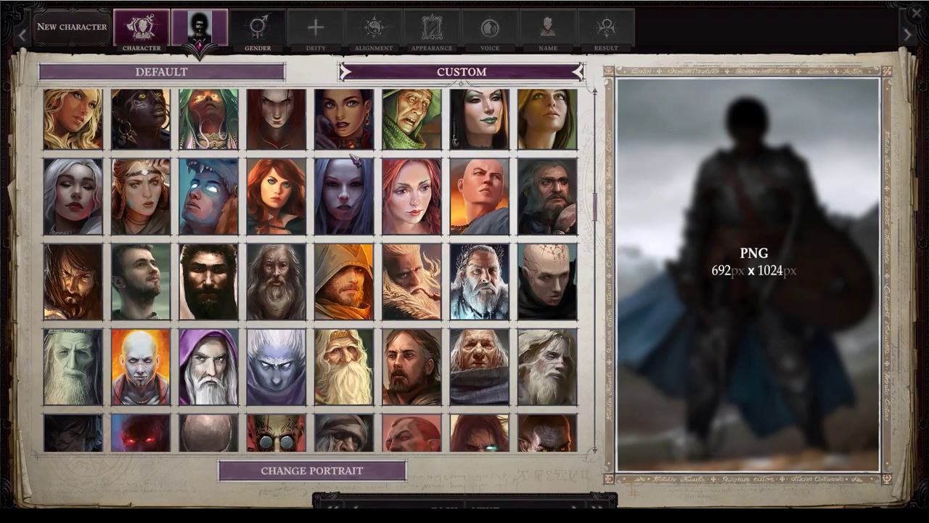
{"action": "scroll", "coordinate": [354, 159], "scroll_direction": "down", "scroll_amount": 3}
{"action": "scroll", "coordinate": [356, 167], "scroll_direction": "down", "scroll_amount": 3}
{"action": "scroll", "coordinate": [363, 188], "scroll_direction": "down", "scroll_amount": 3}
{"action": "scroll", "coordinate": [374, 218], "scroll_direction": "down", "scroll_amount": 3}
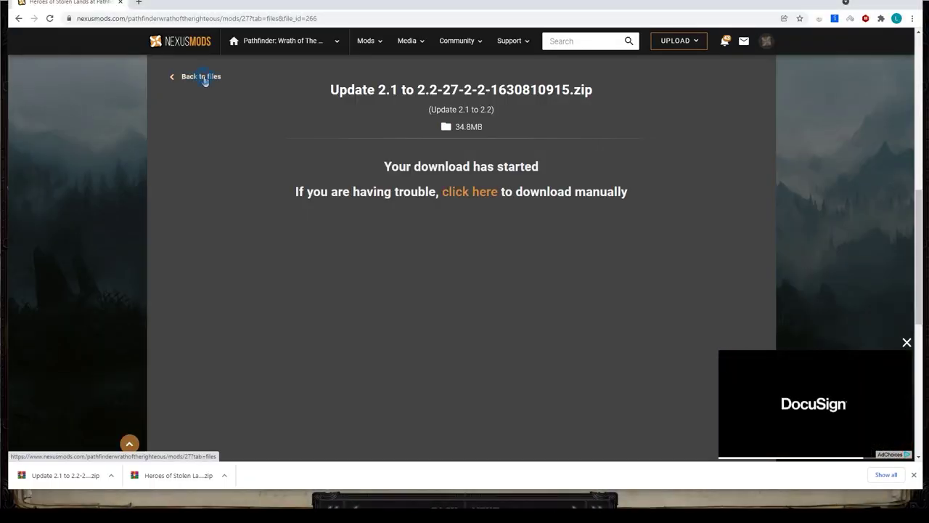
- Navigate back from the 2.1-to-2.2 update download to the Heroes of Stolen Lands mod page
{"action": "left_click", "coordinate": [201, 77]}
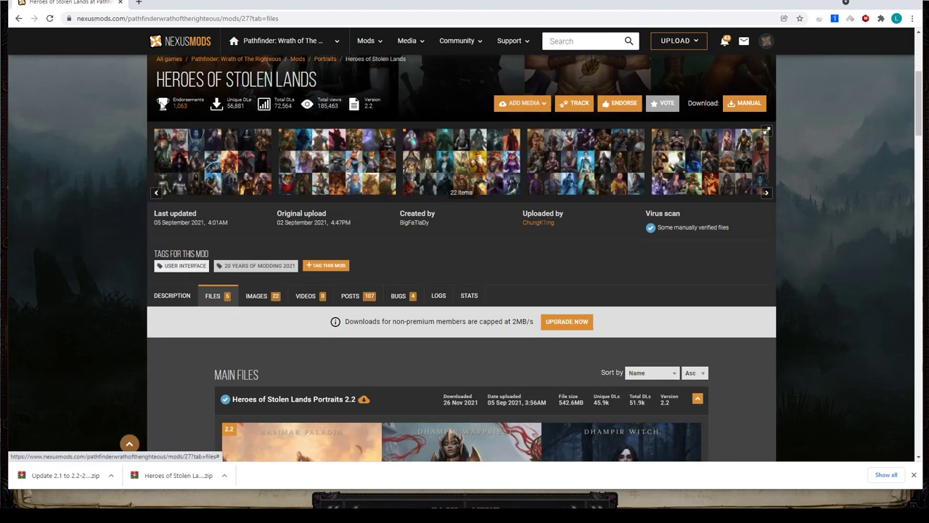
{"action": "scroll", "coordinate": [198, 231], "scroll_direction": "up", "scroll_amount": 2}
{"action": "left_click", "coordinate": [20, 20]}
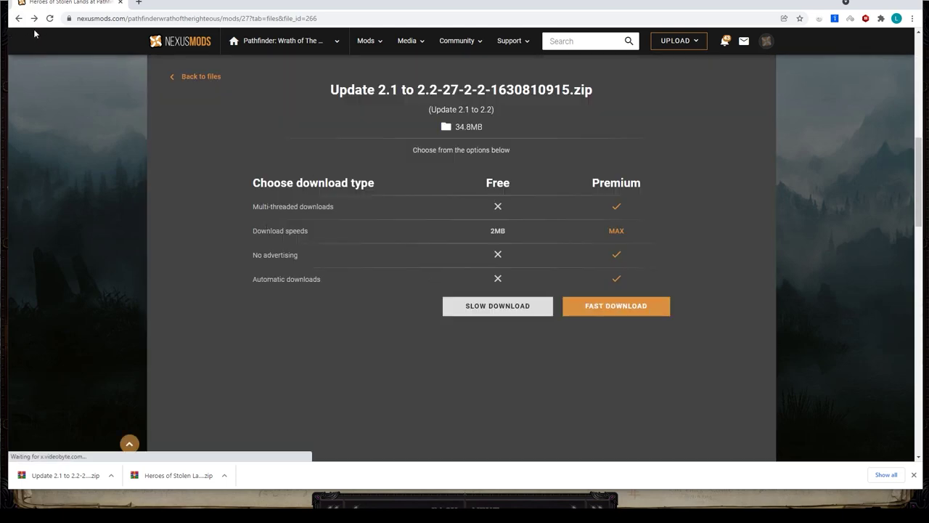
{"action": "left_click", "coordinate": [19, 20]}
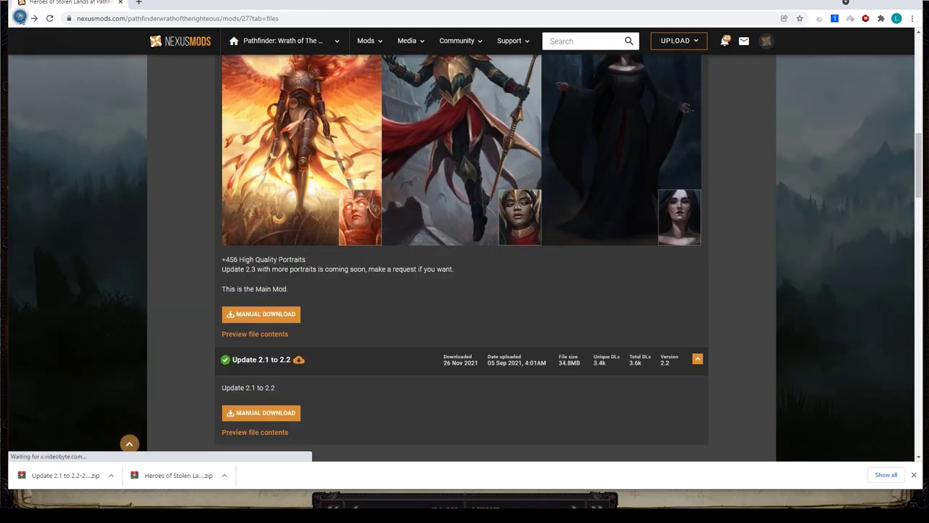
{"action": "left_click", "coordinate": [20, 17]}
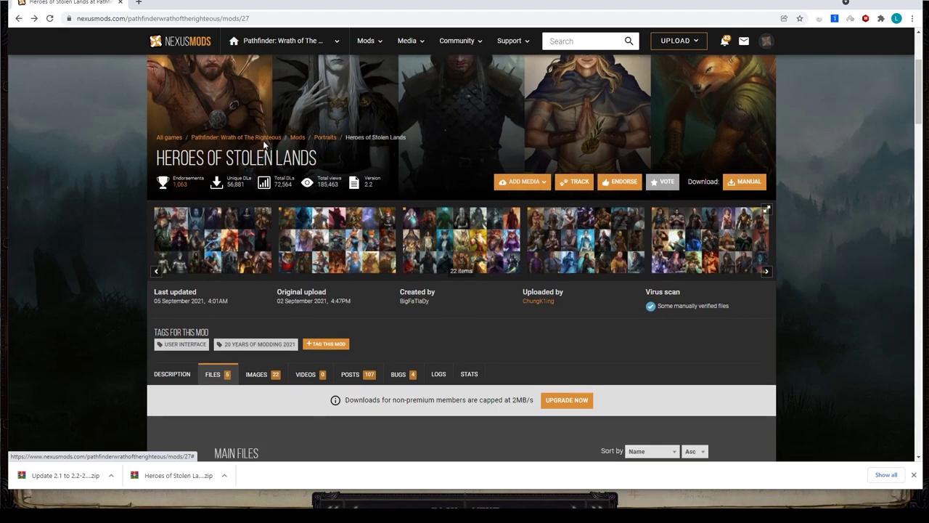
{"action": "scroll", "coordinate": [262, 140], "scroll_direction": "down", "scroll_amount": 6}
{"action": "scroll", "coordinate": [263, 140], "scroll_direction": "down", "scroll_amount": 4}
{"action": "scroll", "coordinate": [239, 136], "scroll_direction": "up", "scroll_amount": 1}
{"action": "scroll", "coordinate": [234, 135], "scroll_direction": "up", "scroll_amount": 6}
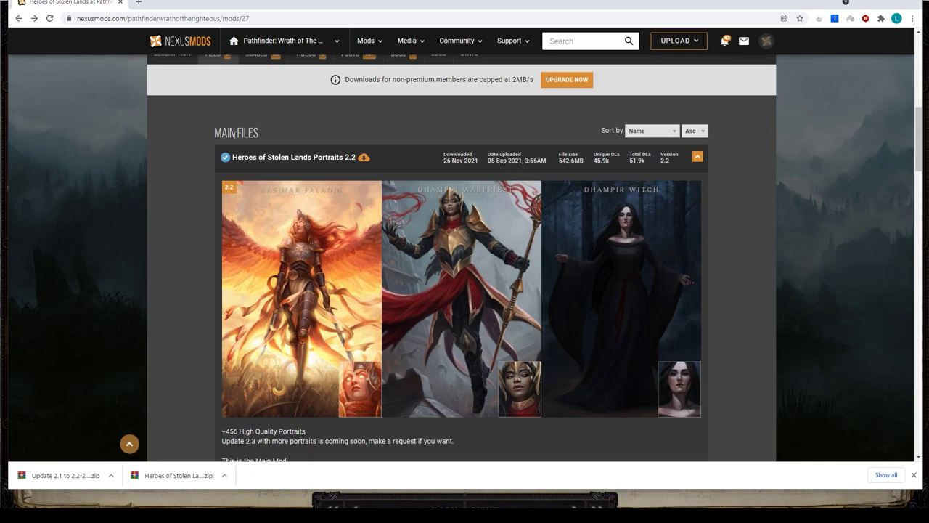
{"action": "scroll", "coordinate": [240, 141], "scroll_direction": "up", "scroll_amount": 1}
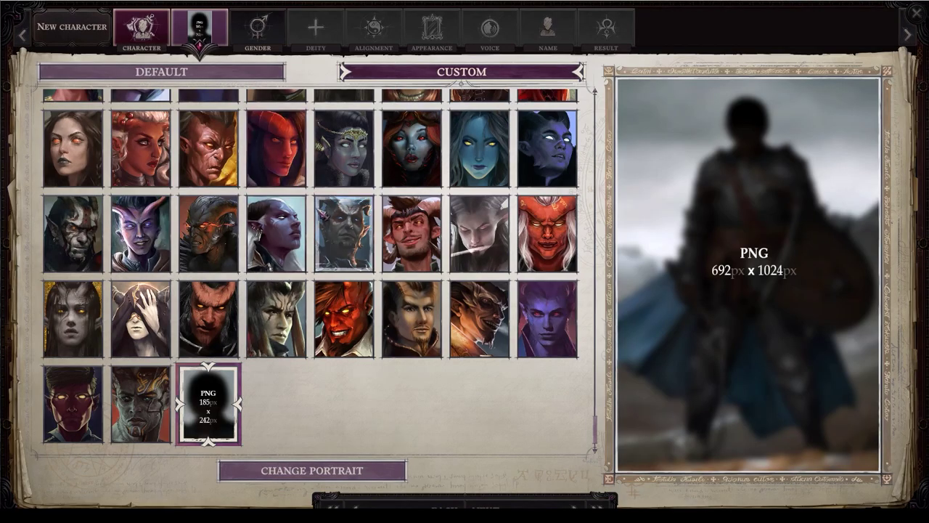
{"action": "scroll", "coordinate": [318, 212], "scroll_direction": "up", "scroll_amount": 3}
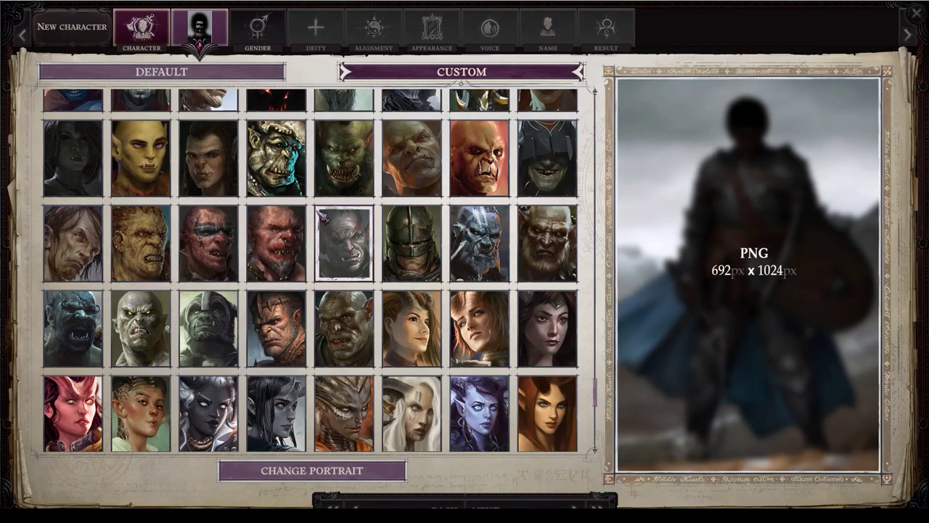
{"action": "scroll", "coordinate": [318, 212], "scroll_direction": "up", "scroll_amount": 3}
{"action": "scroll", "coordinate": [318, 212], "scroll_direction": "up", "scroll_amount": 3}
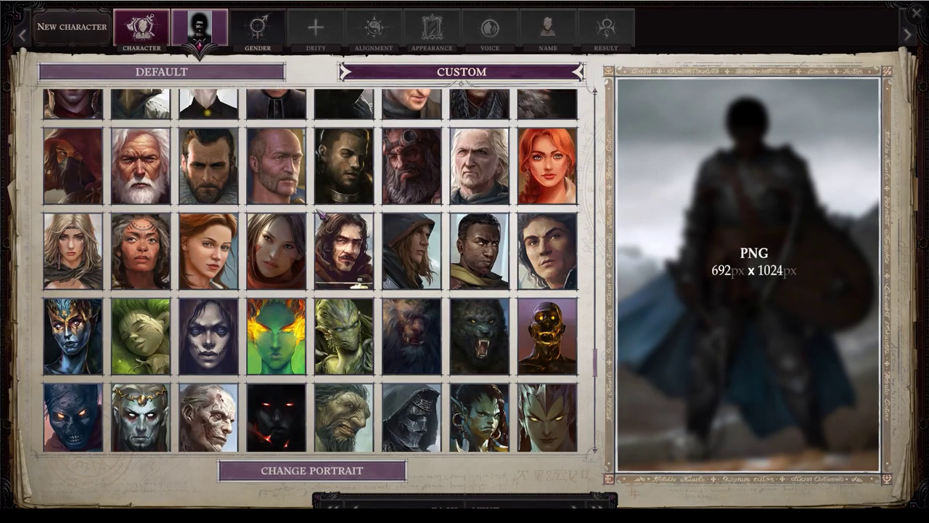